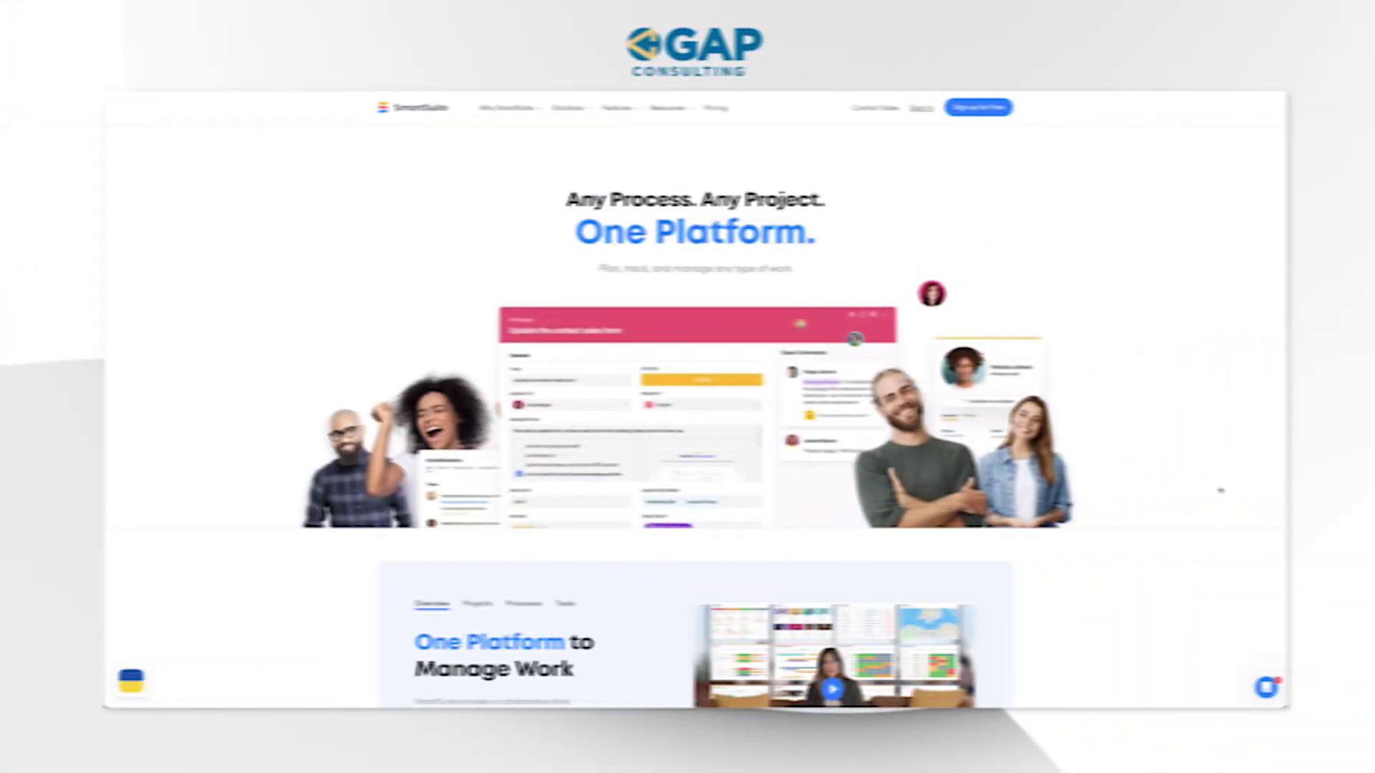
Choose 'Sign up for Free' on the SmartSuite homepage to bring up the Welcome to SmartSuite form
{"action": "left_click", "coordinate": [982, 111]}
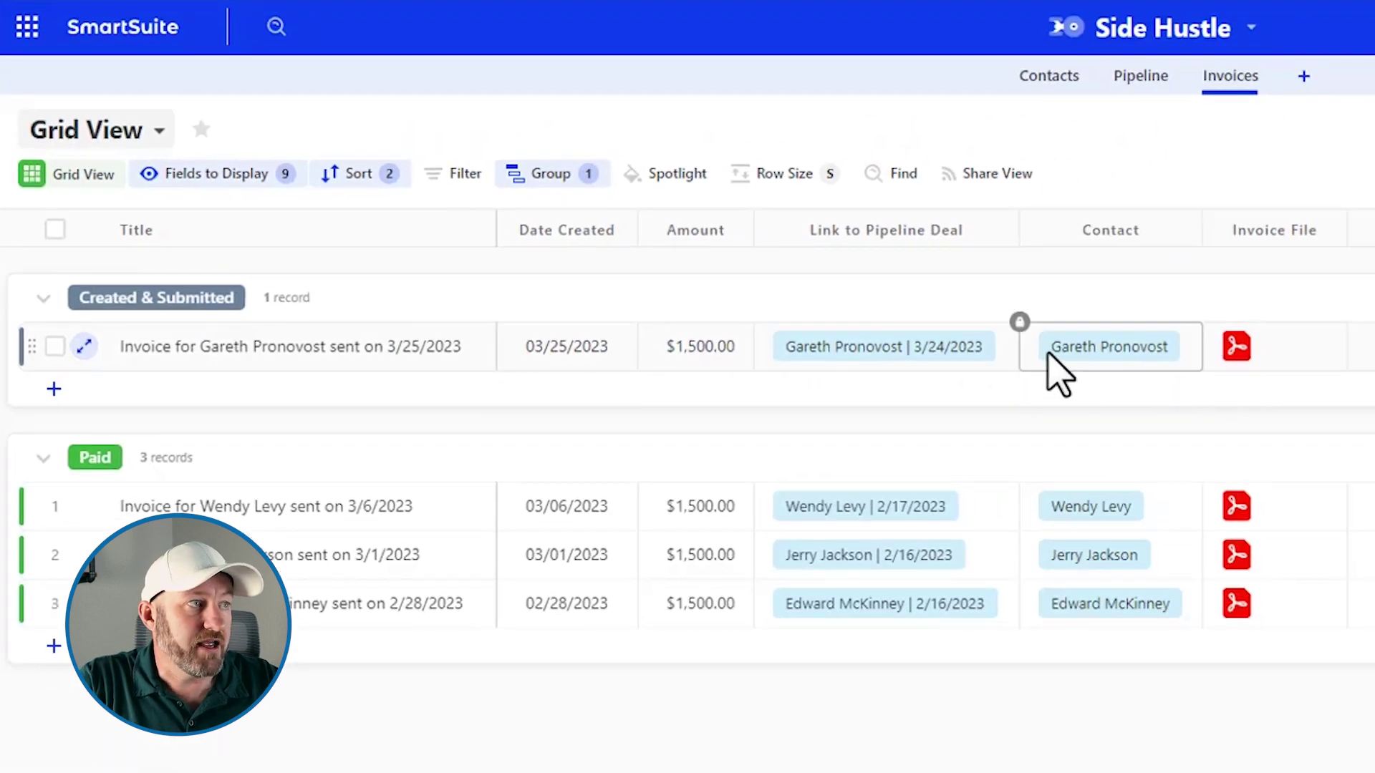
Select the first invoice's contact entry in the Invoices grid
{"action": "left_click", "coordinate": [1104, 353]}
{"action": "key", "text": "space"}
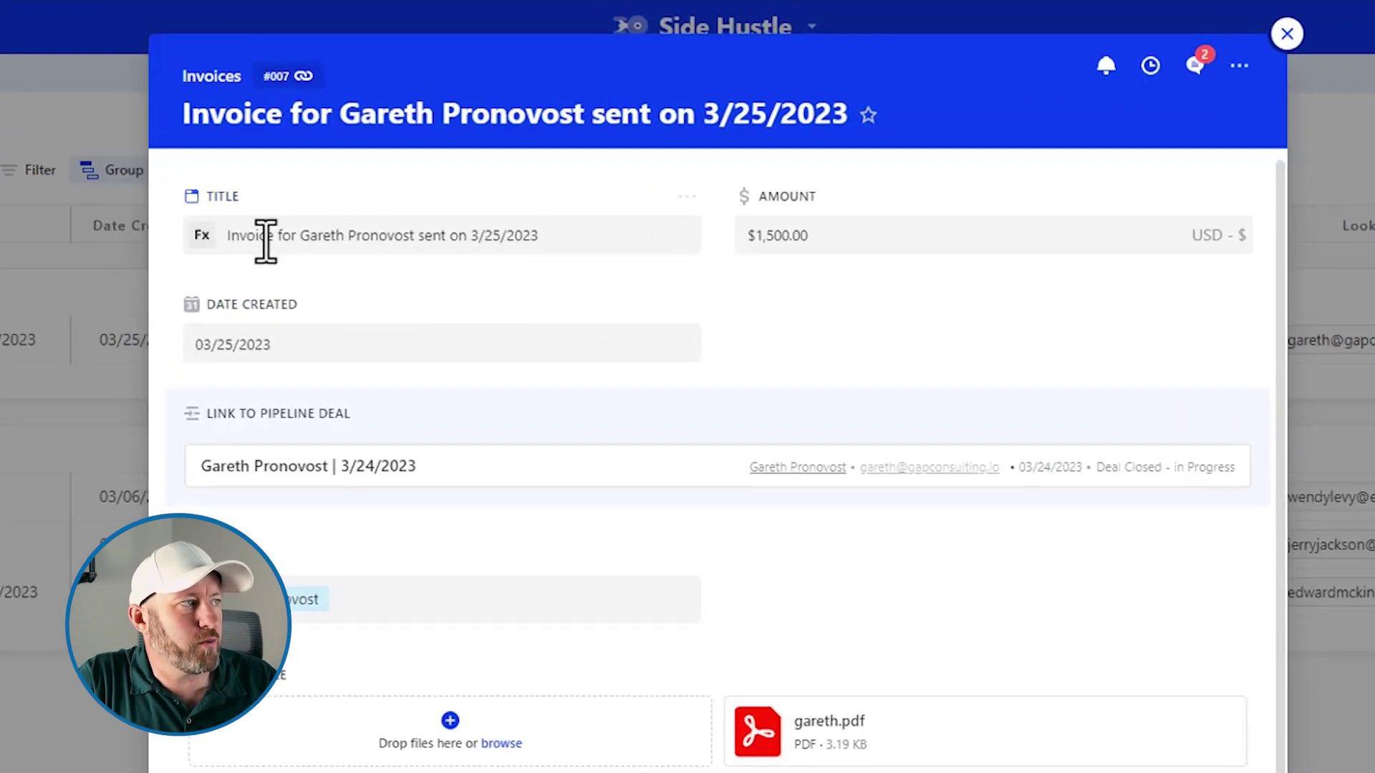
{"action": "left_click", "coordinate": [235, 239]}
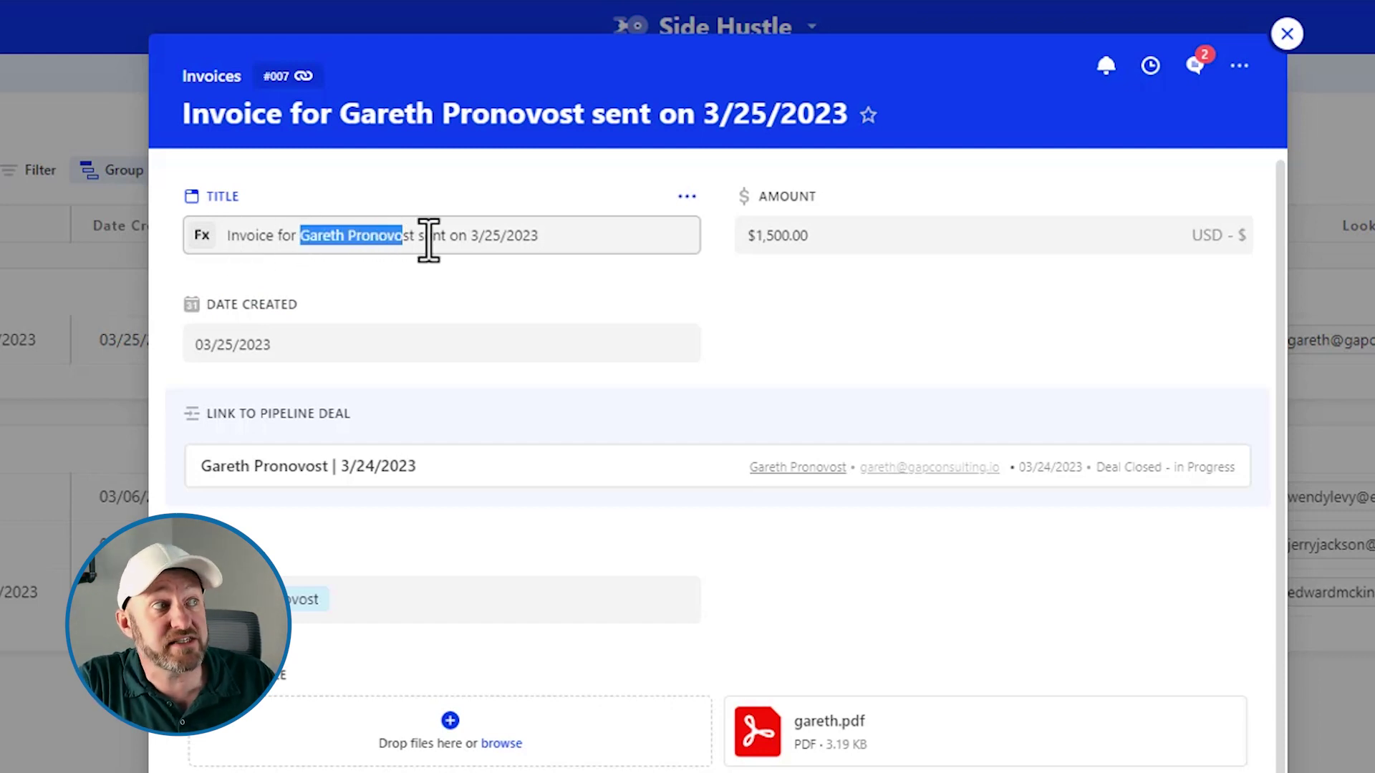
{"action": "left_click_drag", "start_coordinate": [442, 238], "coordinate": [543, 239]}
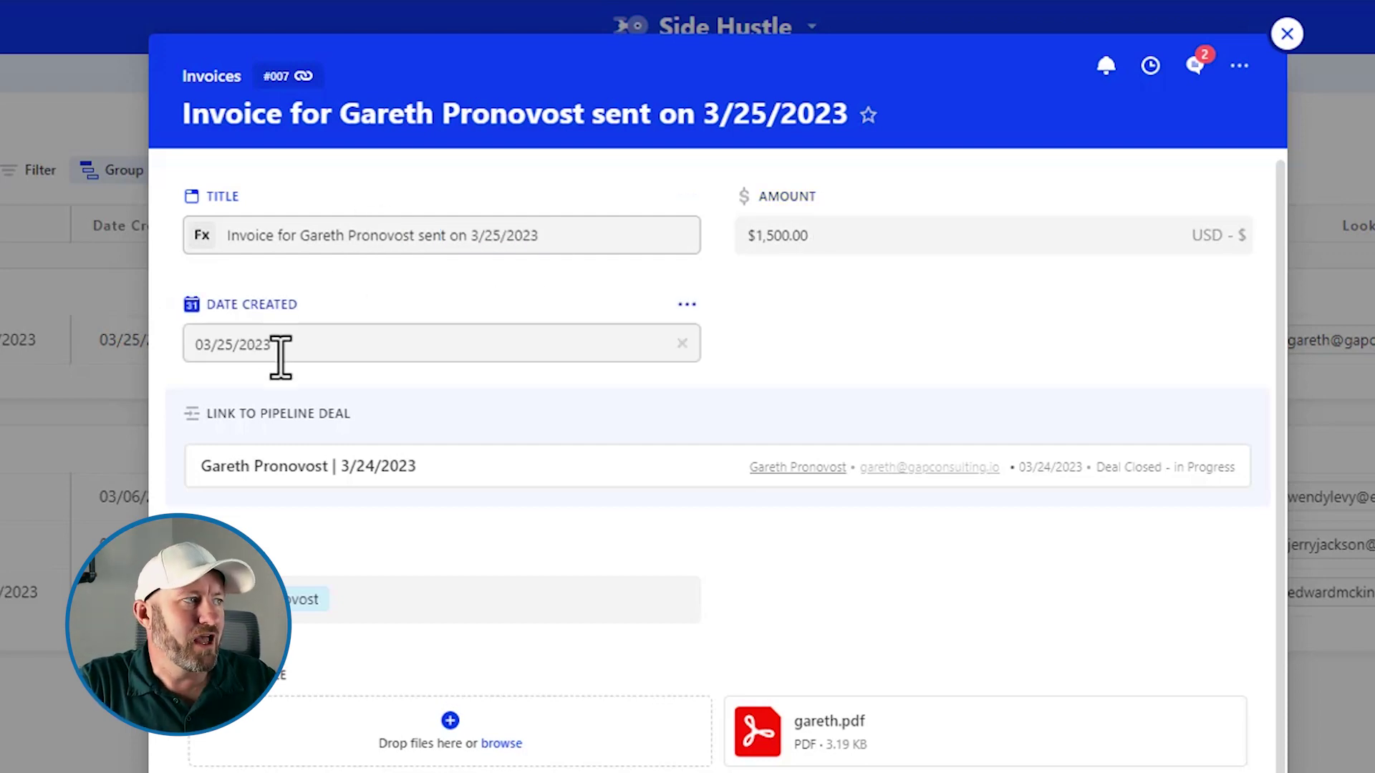
{"action": "scroll", "coordinate": [322, 422], "scroll_direction": "down", "scroll_amount": 4}
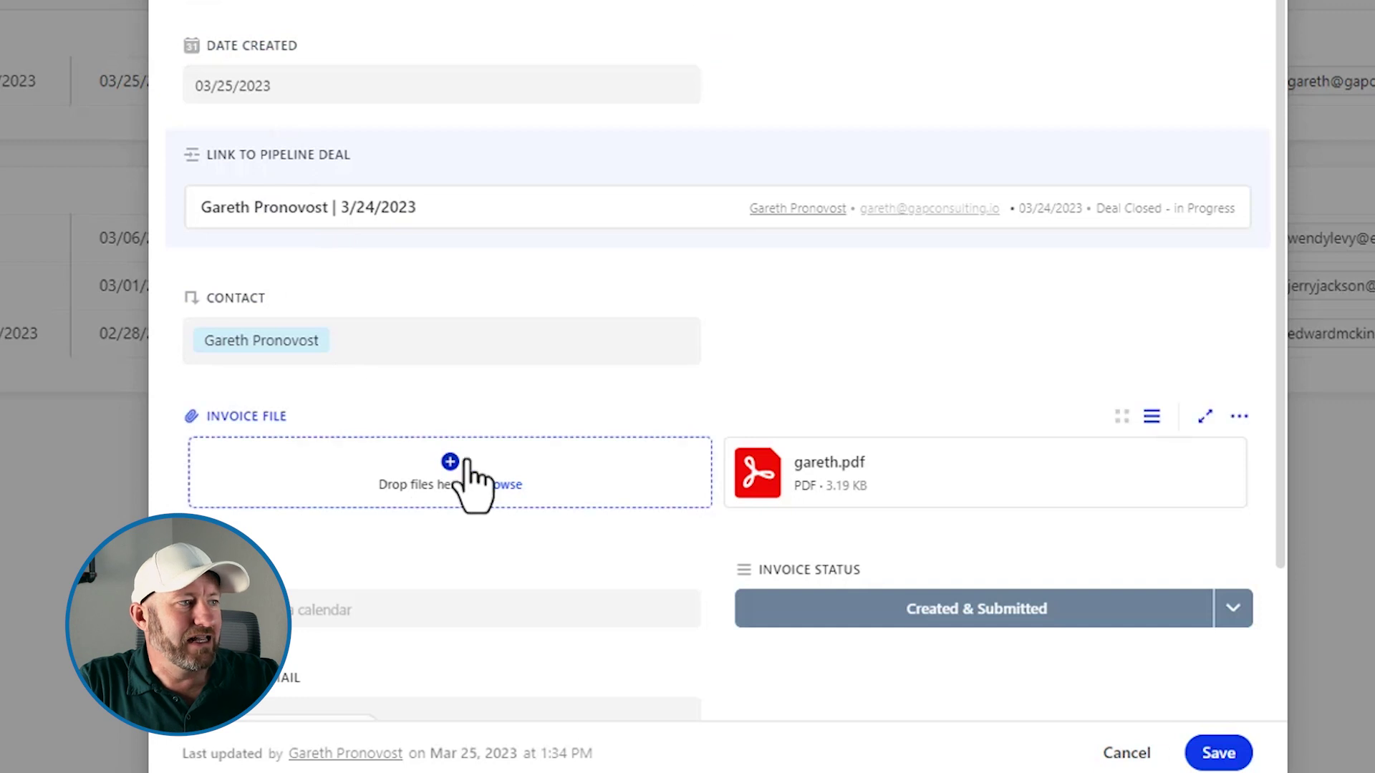
{"action": "scroll", "coordinate": [478, 469], "scroll_direction": "down", "scroll_amount": 3}
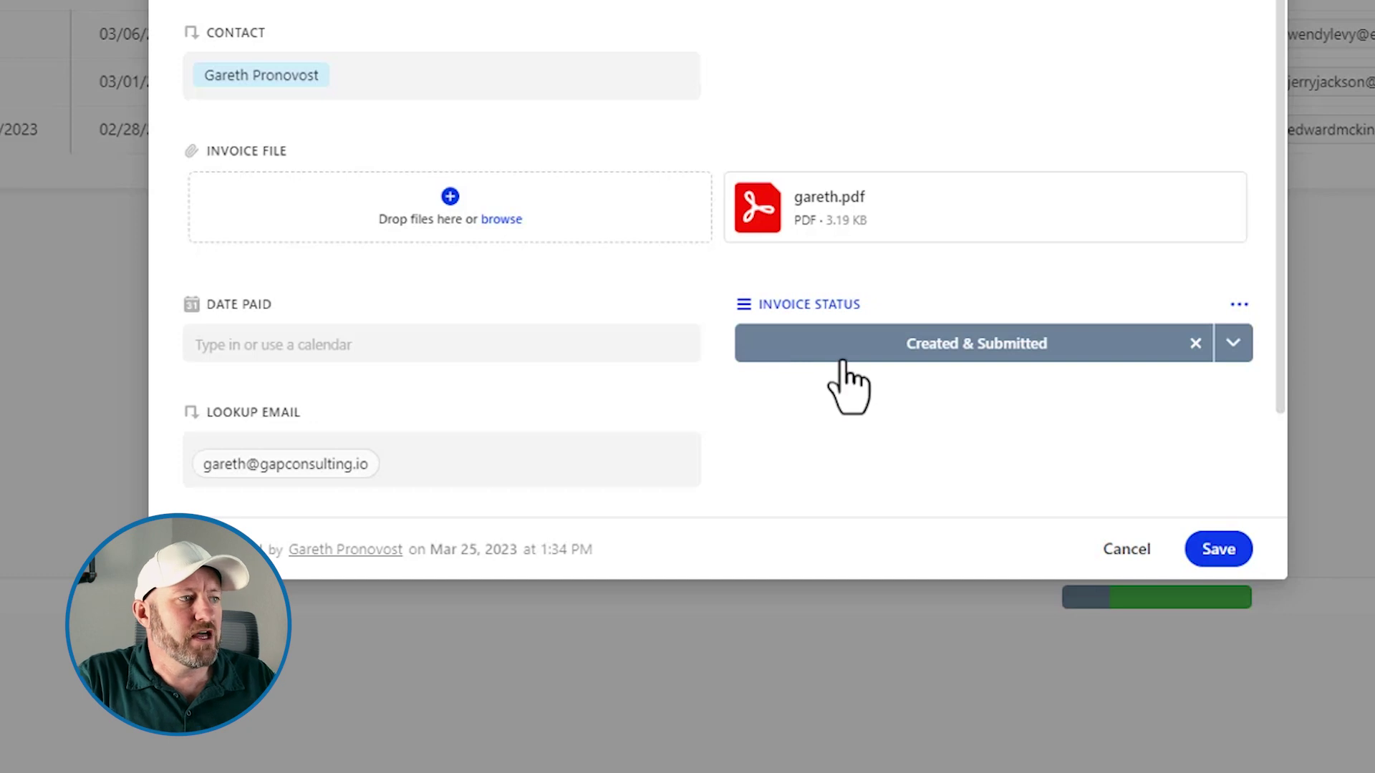
{"action": "scroll", "coordinate": [843, 361], "scroll_direction": "down", "scroll_amount": 2}
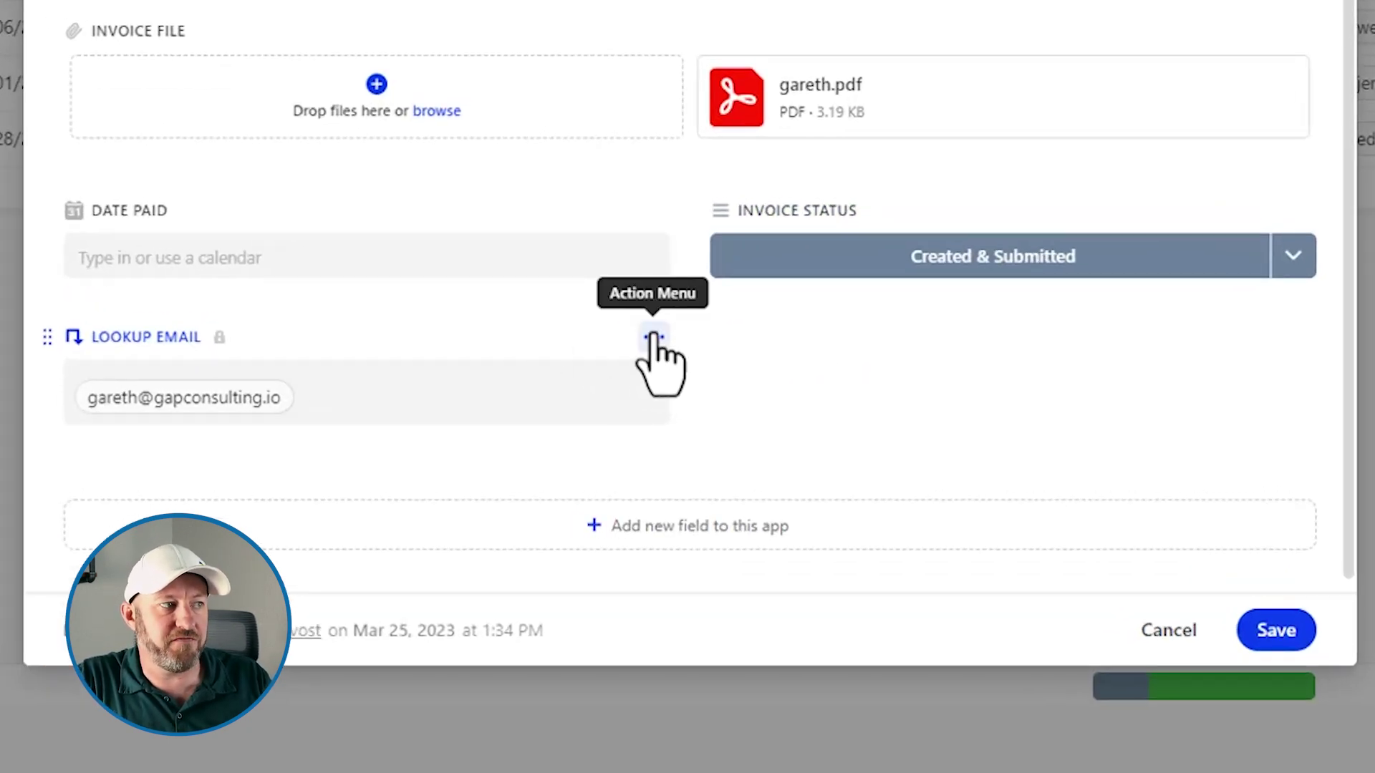
Show the Lookup Email field's action menu with options such as Add Section
{"action": "left_click", "coordinate": [654, 336]}
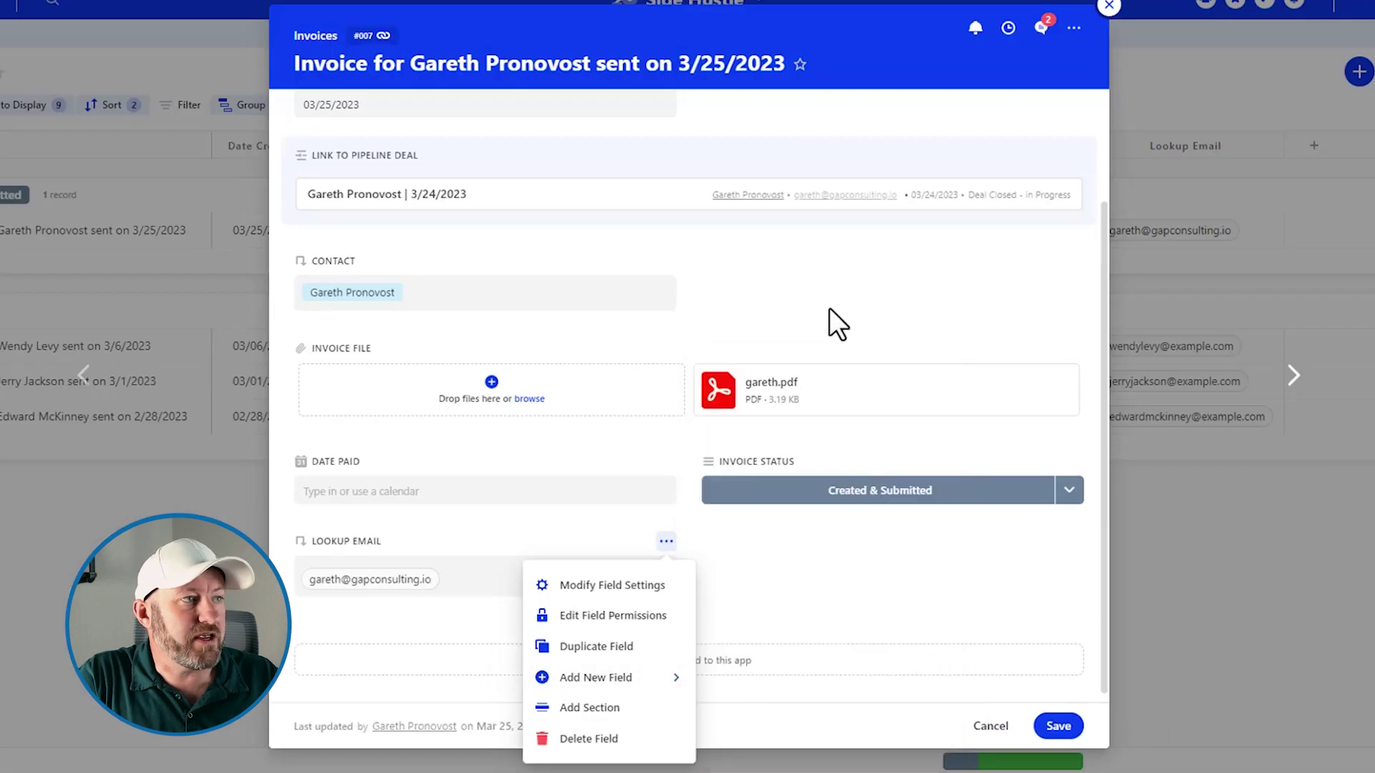
Dismiss the Lookup Email actions, return to the form top, and show Link to Pipeline Deal's actions
{"action": "left_click", "coordinate": [829, 302]}
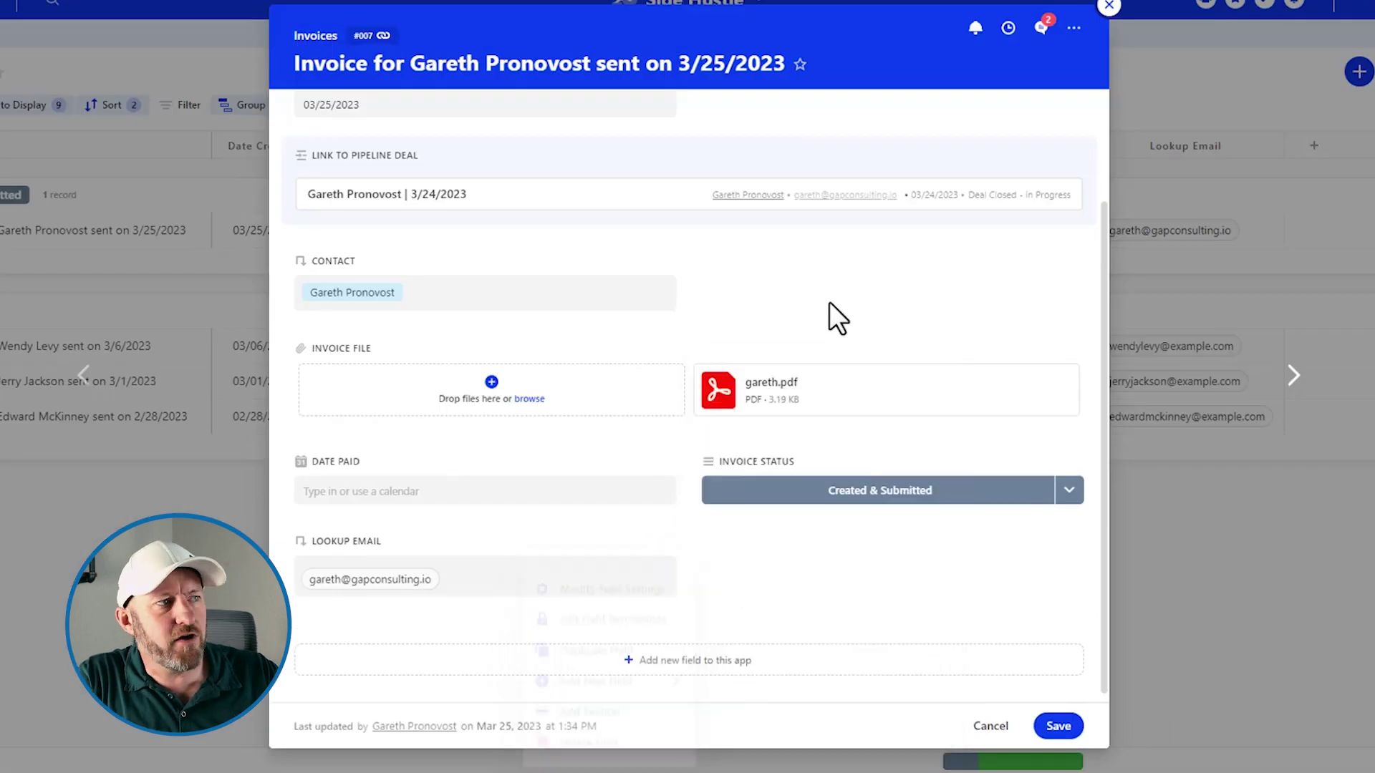
{"action": "scroll", "coordinate": [829, 302], "scroll_direction": "up", "scroll_amount": 3}
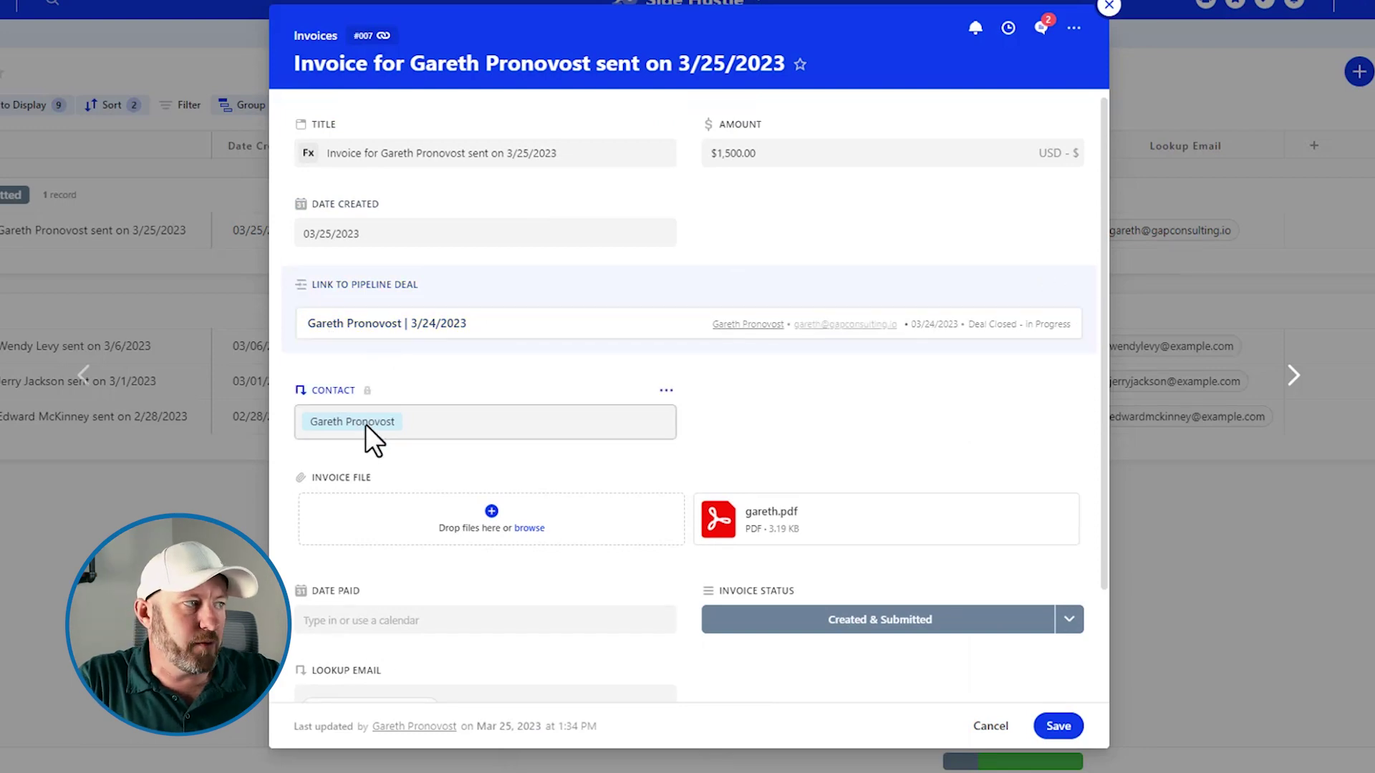
{"action": "scroll", "coordinate": [356, 419], "scroll_direction": "down", "scroll_amount": 2}
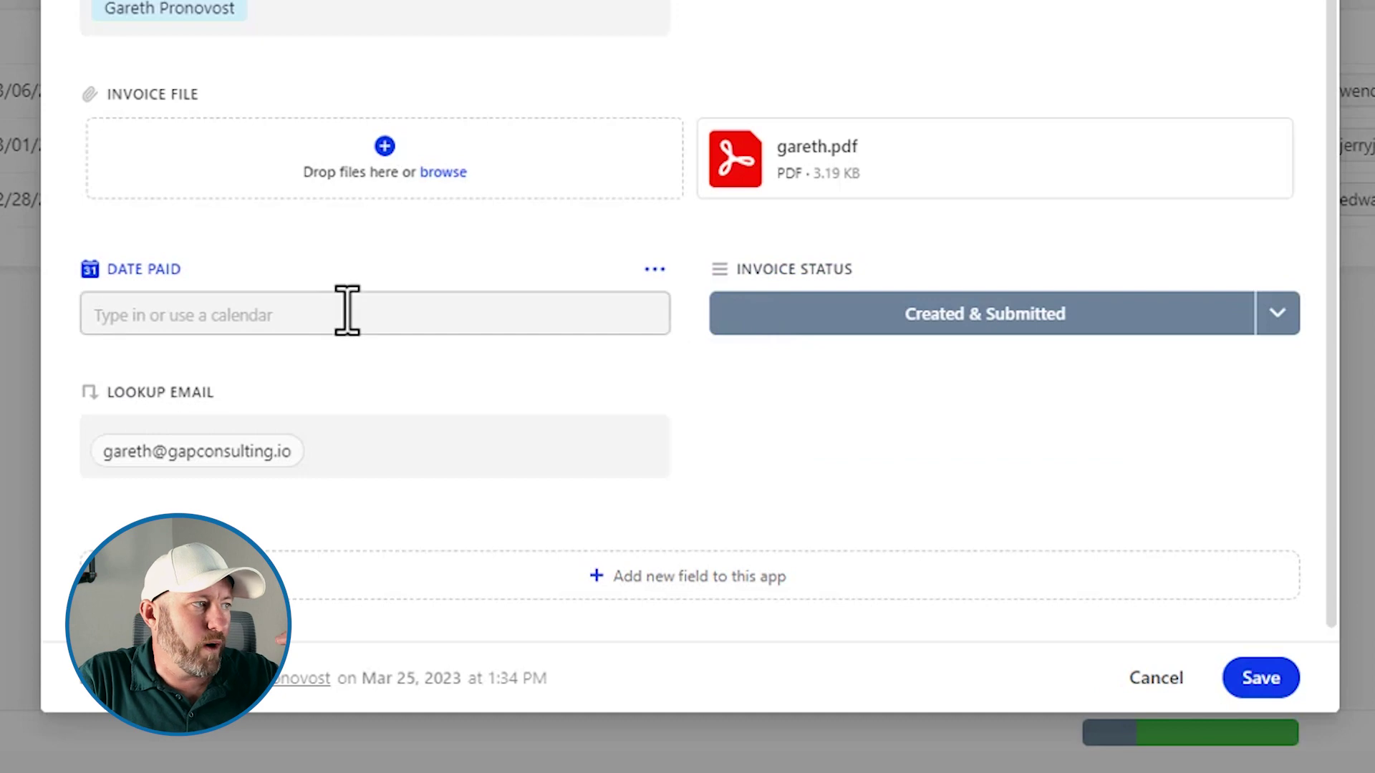
{"action": "scroll", "coordinate": [347, 307], "scroll_direction": "up", "scroll_amount": 8}
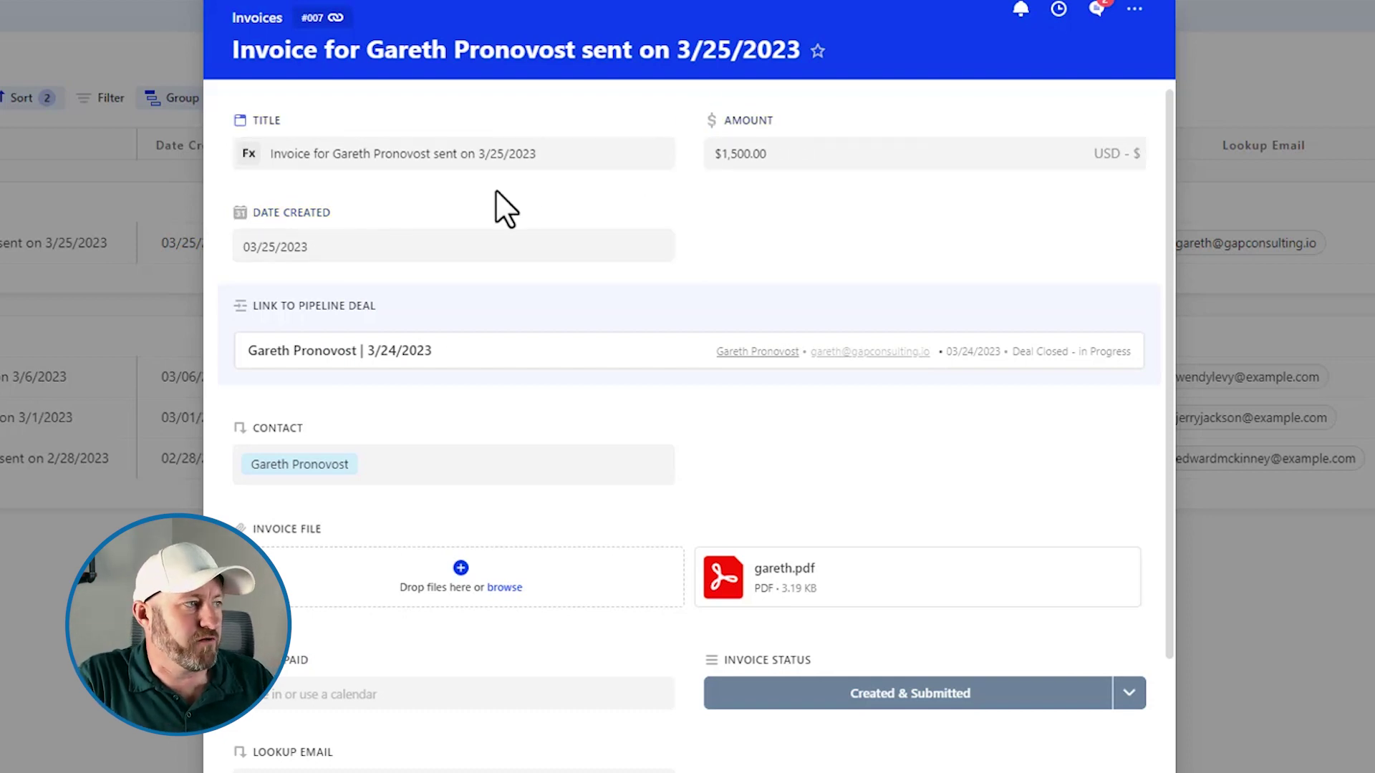
{"action": "scroll", "coordinate": [504, 214], "scroll_direction": "down", "scroll_amount": 5}
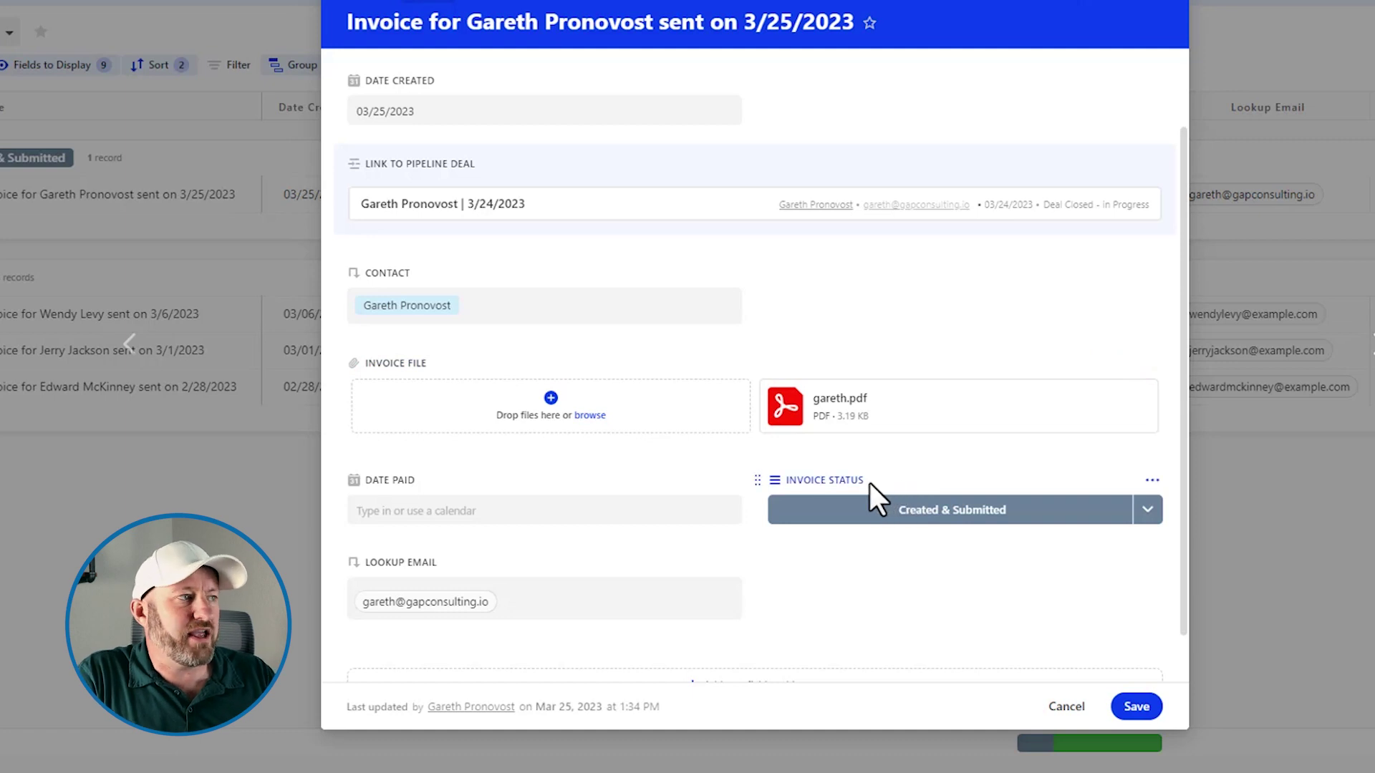
{"action": "scroll", "coordinate": [863, 490], "scroll_direction": "up", "scroll_amount": 1}
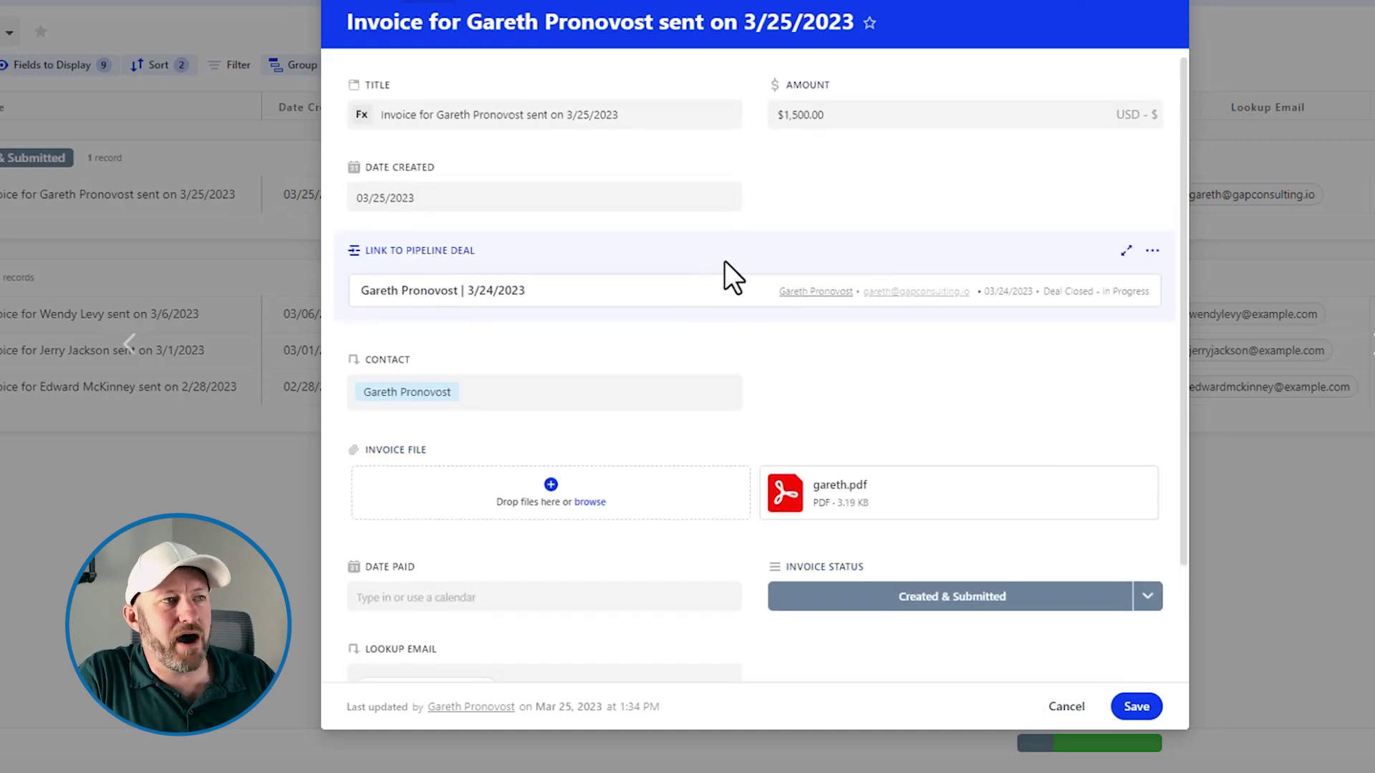
{"action": "left_click", "coordinate": [1152, 252]}
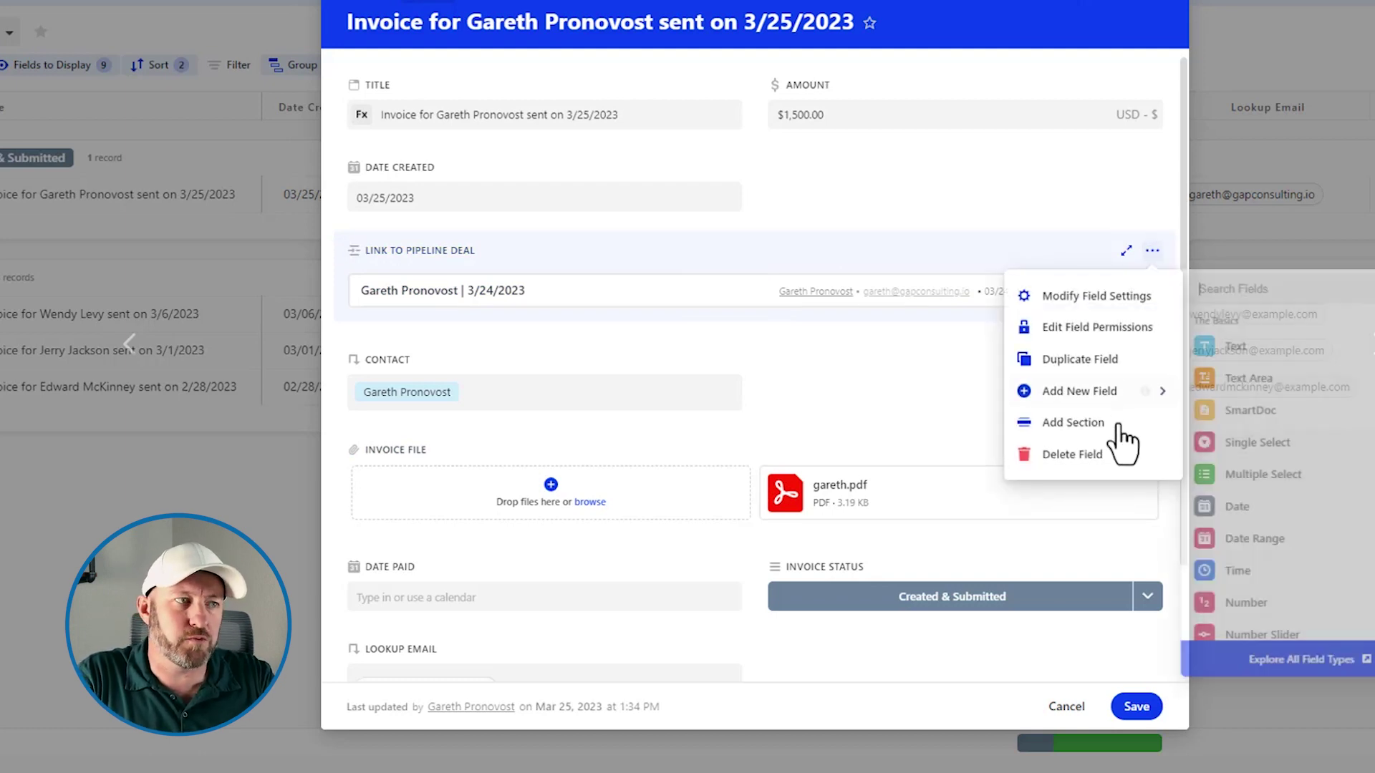
{"action": "left_click", "coordinate": [1073, 424]}
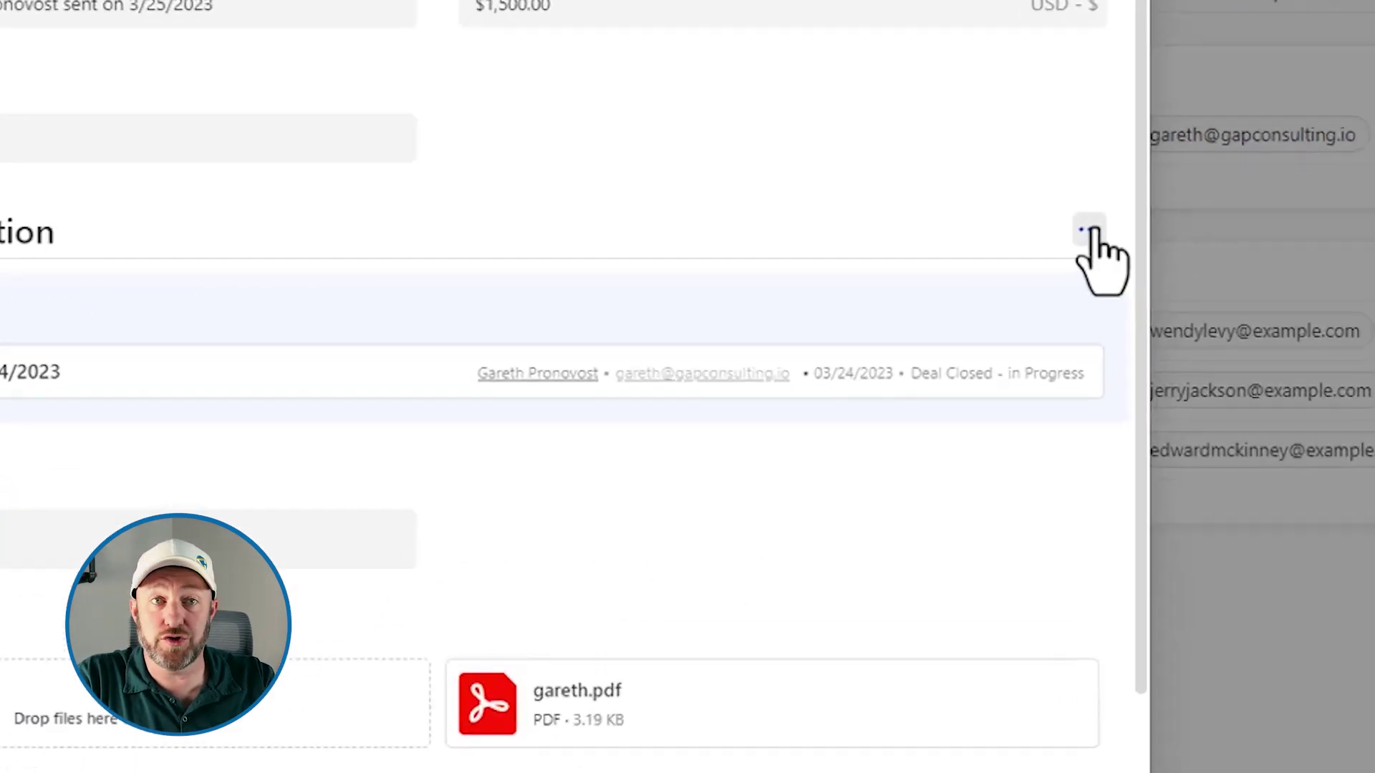
{"action": "left_click", "coordinate": [1154, 254]}
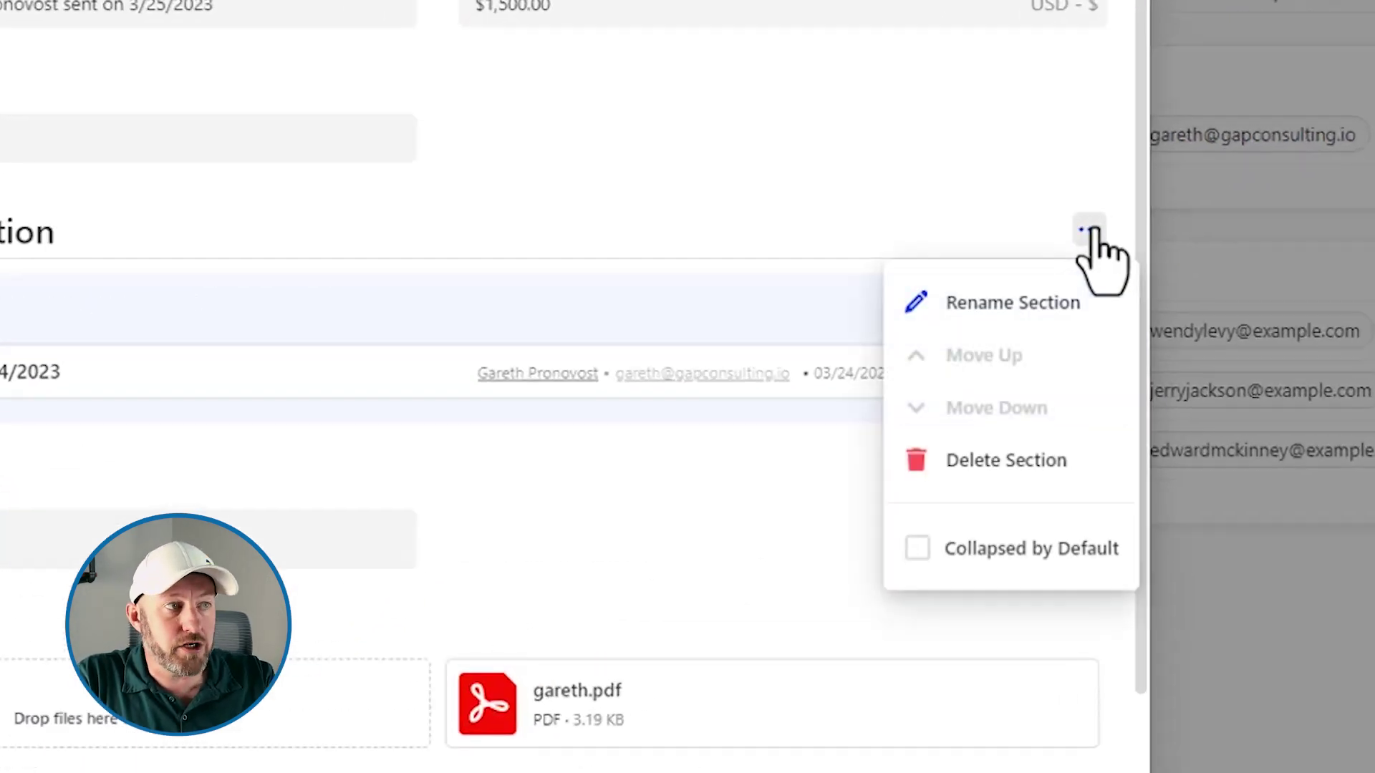
{"action": "left_click", "coordinate": [1044, 306]}
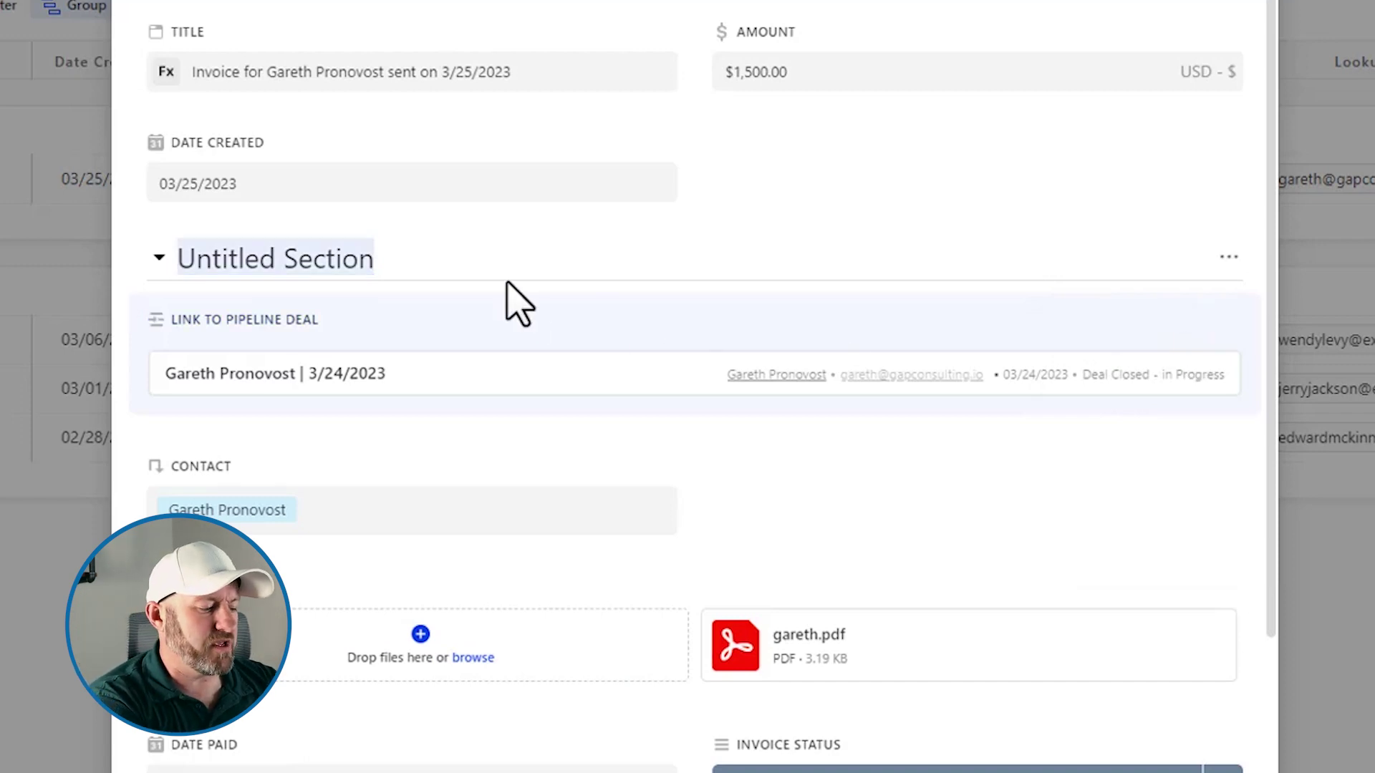
{"action": "type", "text": "Contact Info"}
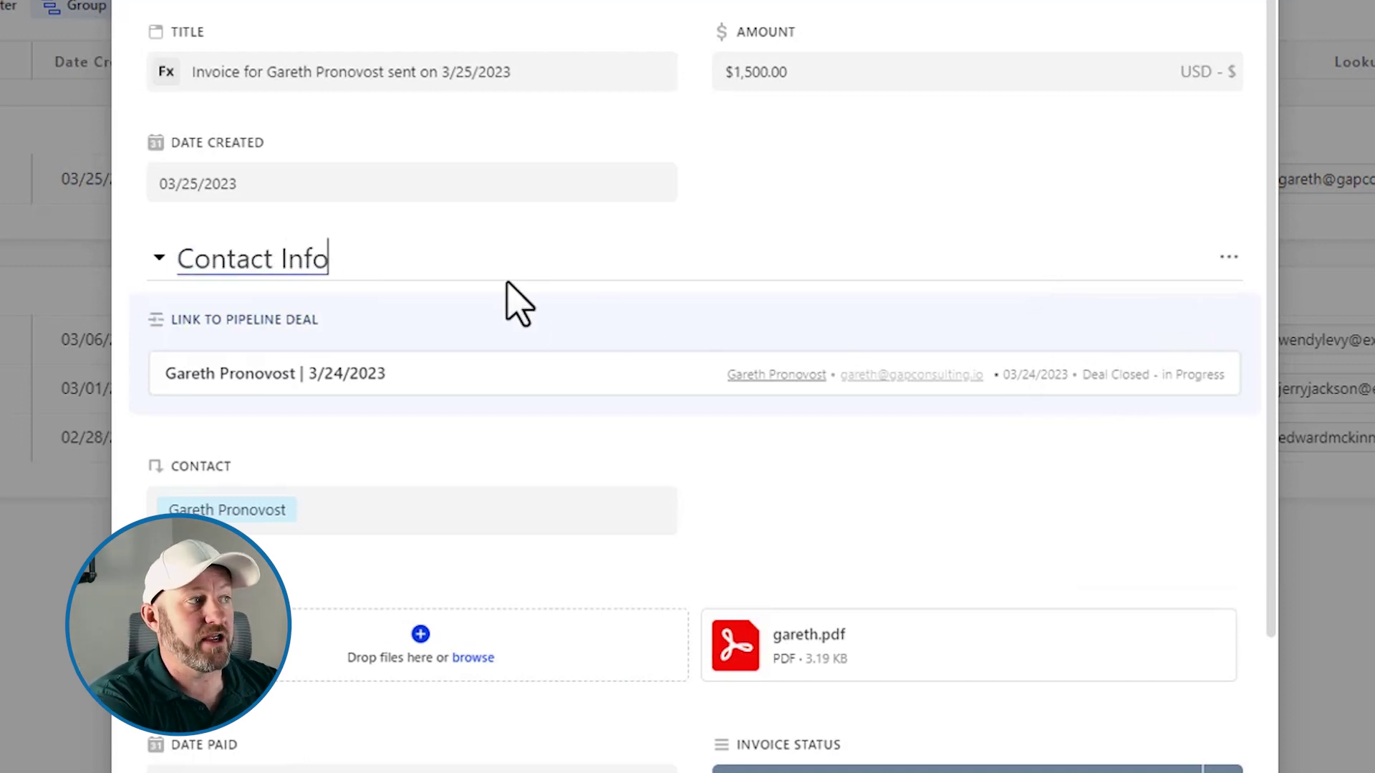
{"action": "type", "text": "rmation"}
{"action": "key", "text": "Return"}
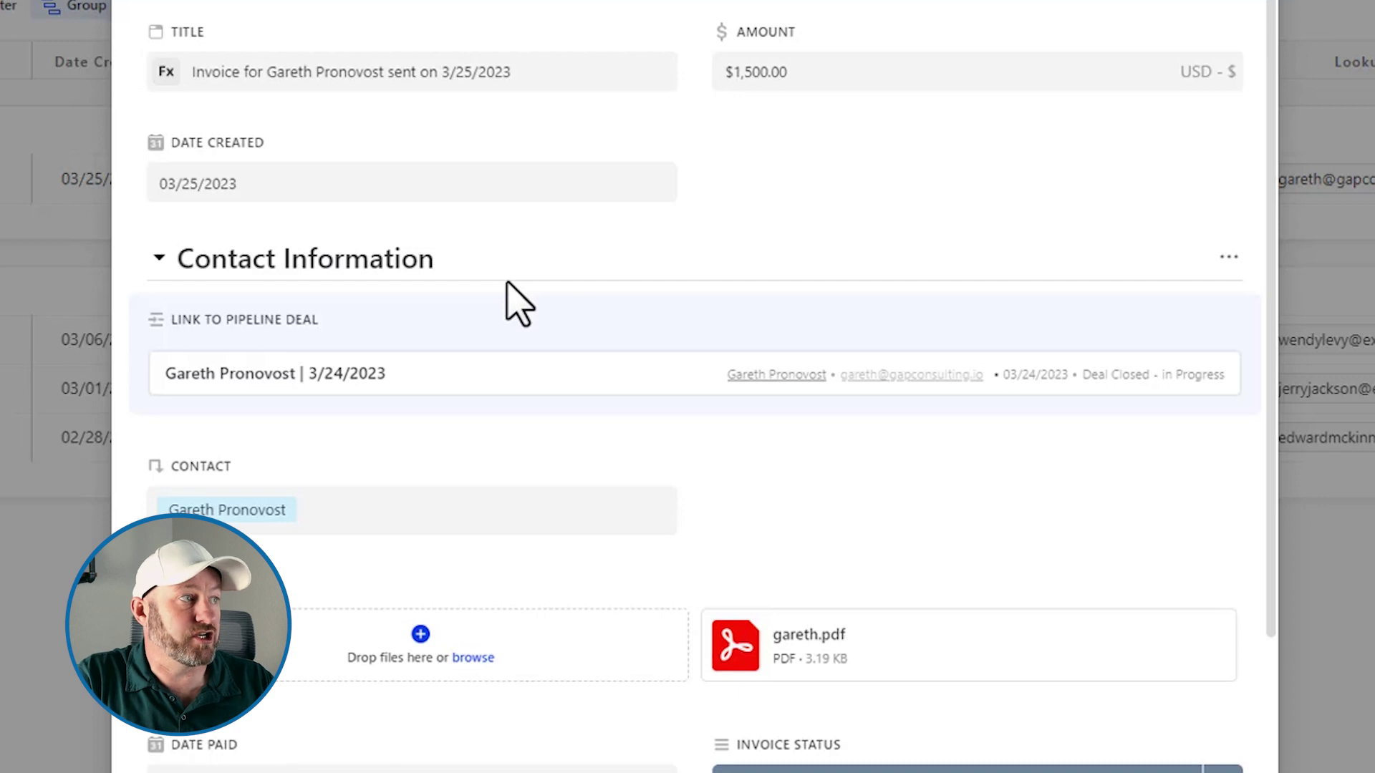
{"action": "left_click", "coordinate": [157, 258]}
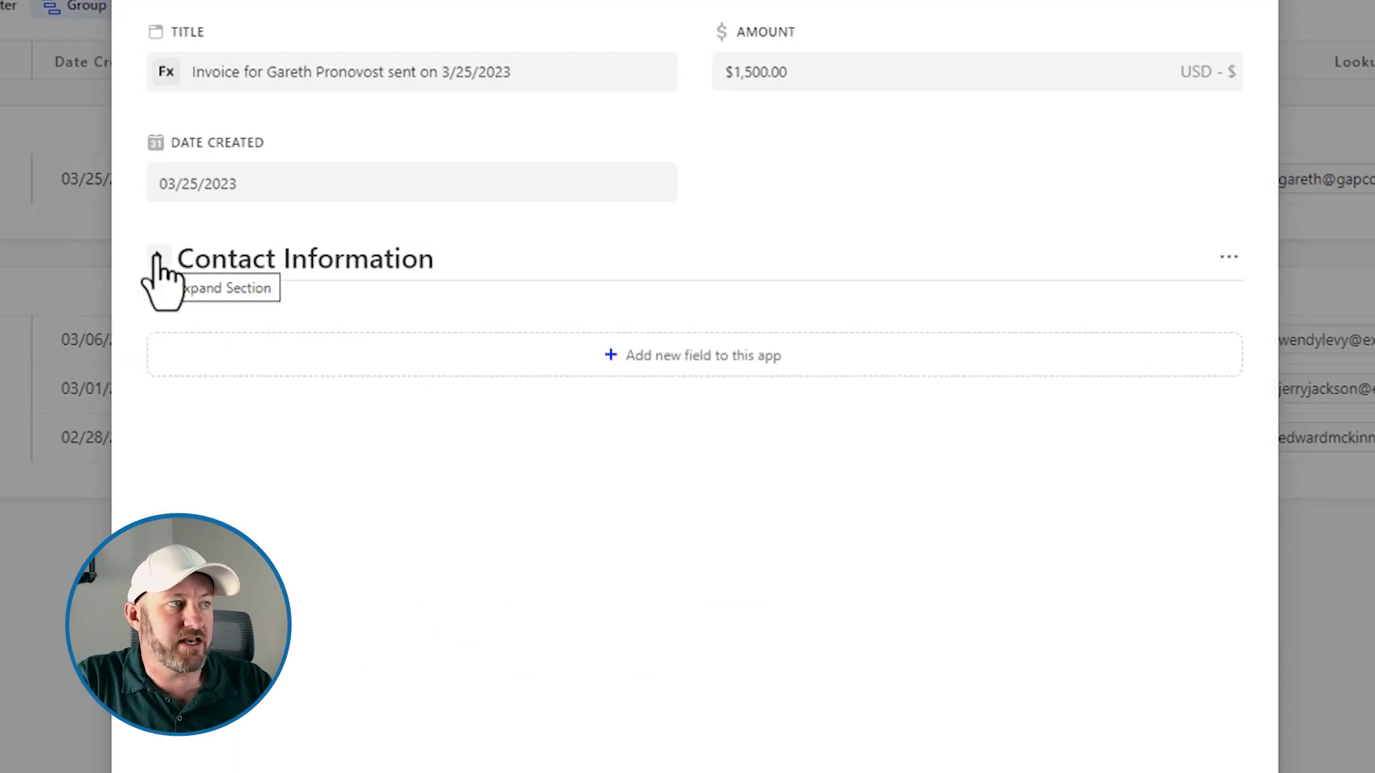
{"action": "left_click", "coordinate": [158, 258]}
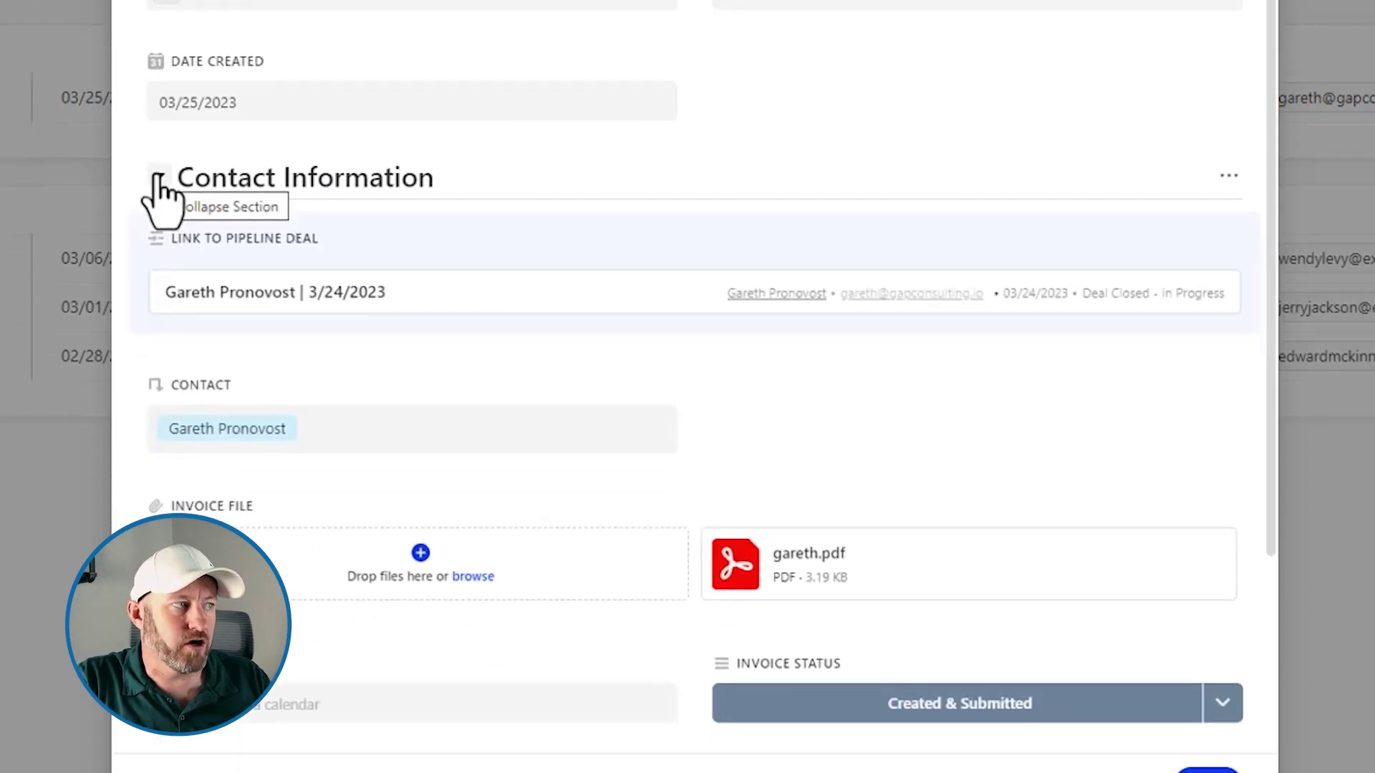
{"action": "left_click", "coordinate": [158, 177]}
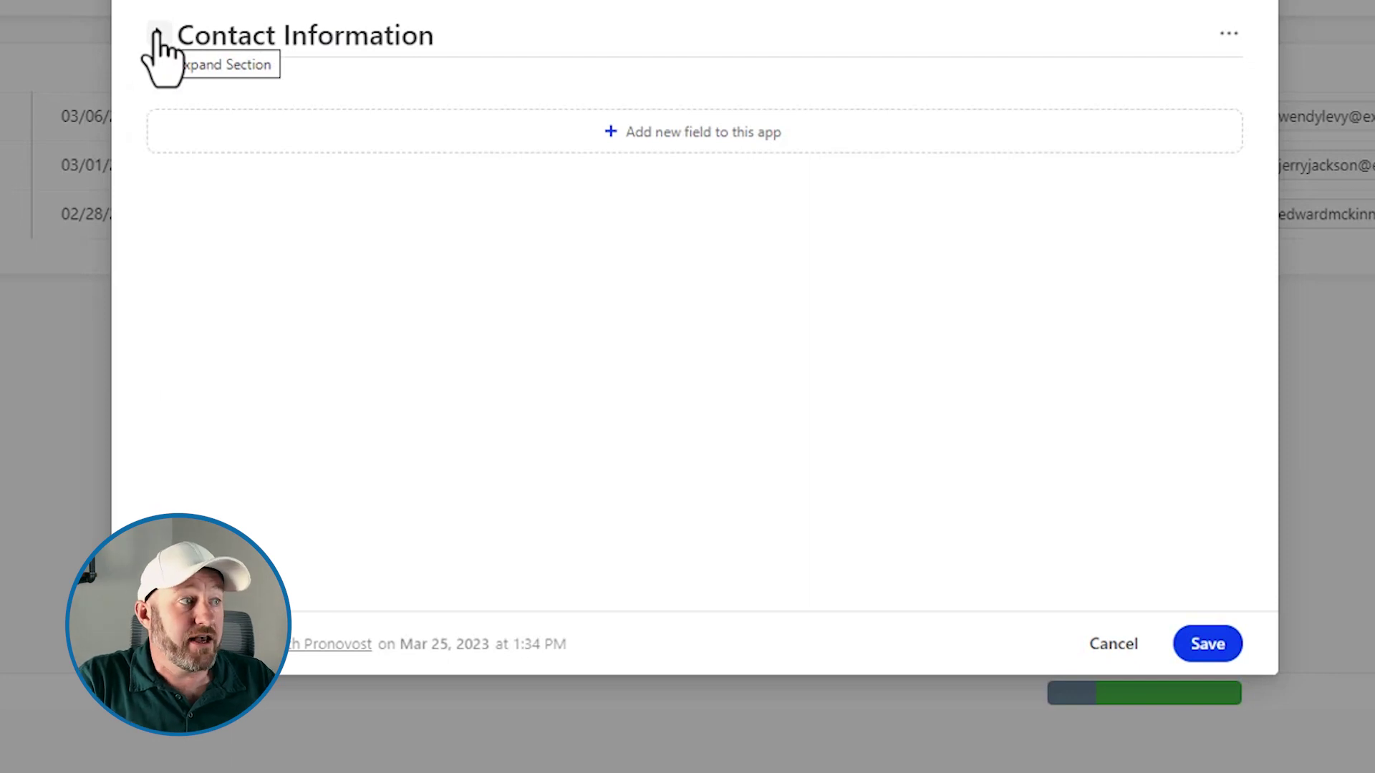
{"action": "left_click", "coordinate": [157, 34]}
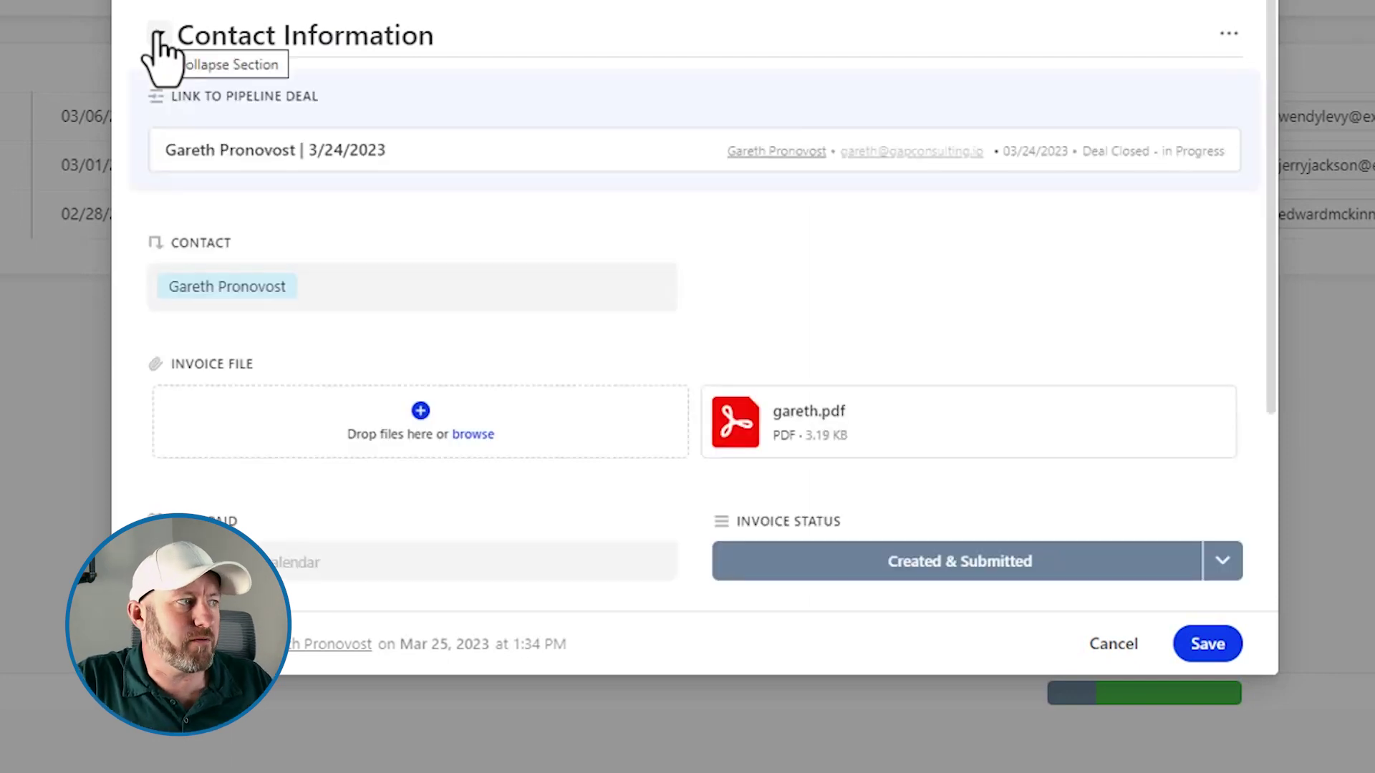
{"action": "scroll", "coordinate": [387, 294], "scroll_direction": "down", "scroll_amount": 2}
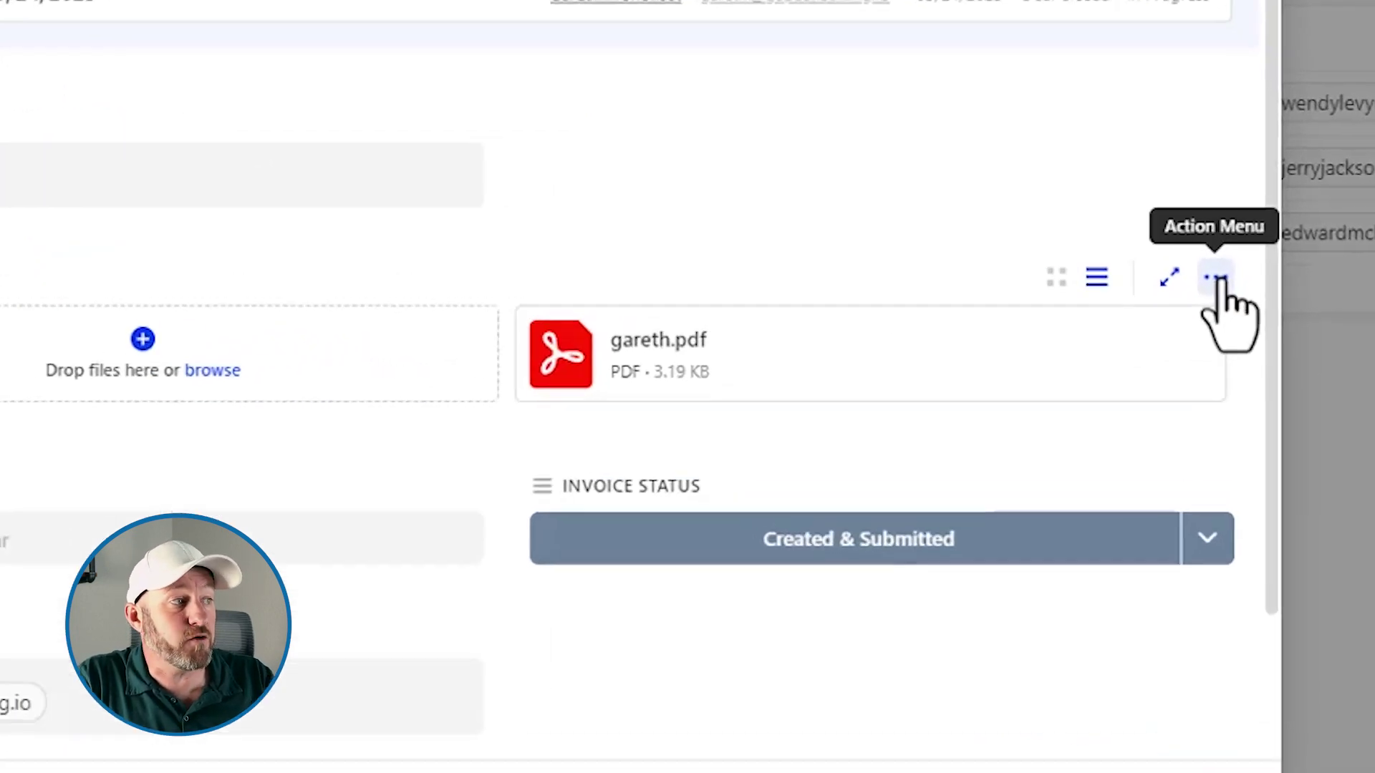
Add an 'Invoice Details' section above the Invoice File field and test collapsing and expanding it
{"action": "left_click", "coordinate": [1216, 279]}
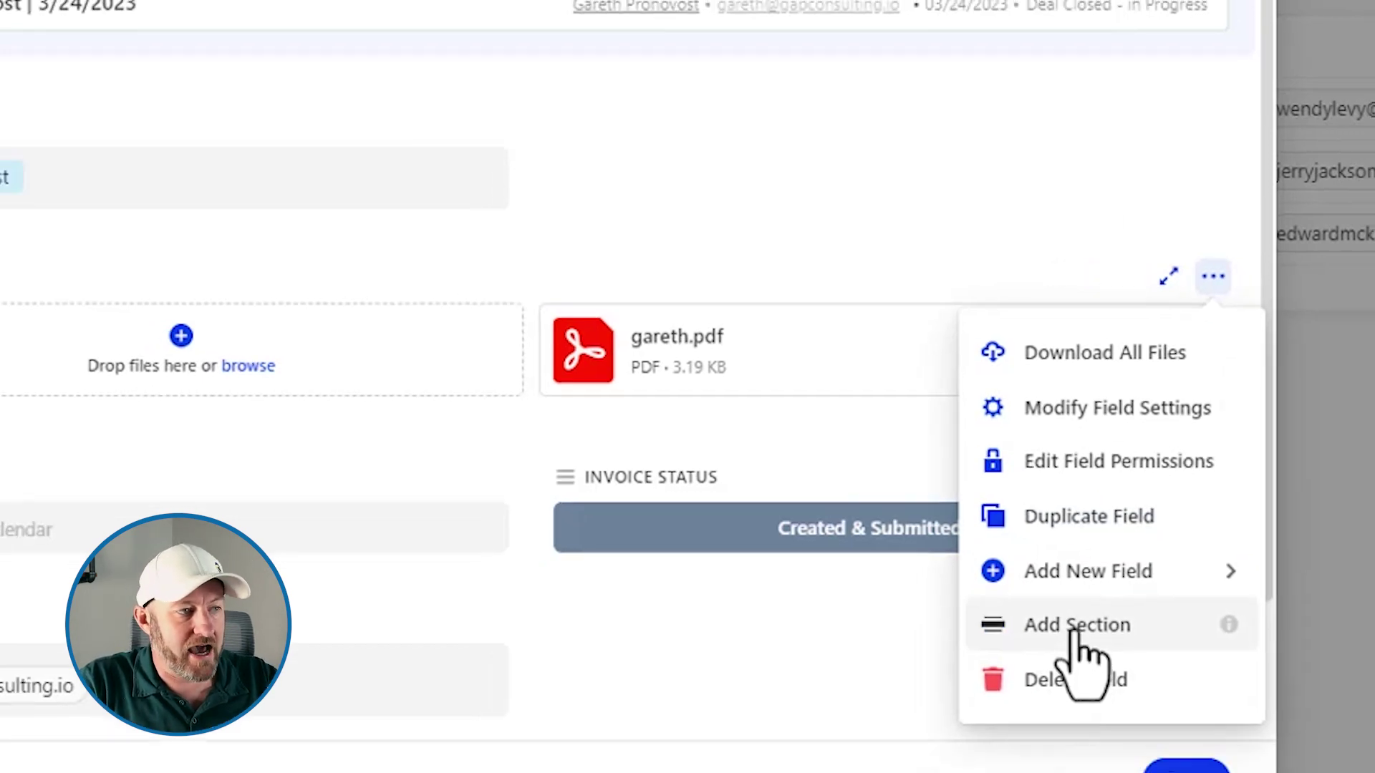
{"action": "left_click", "coordinate": [1075, 632]}
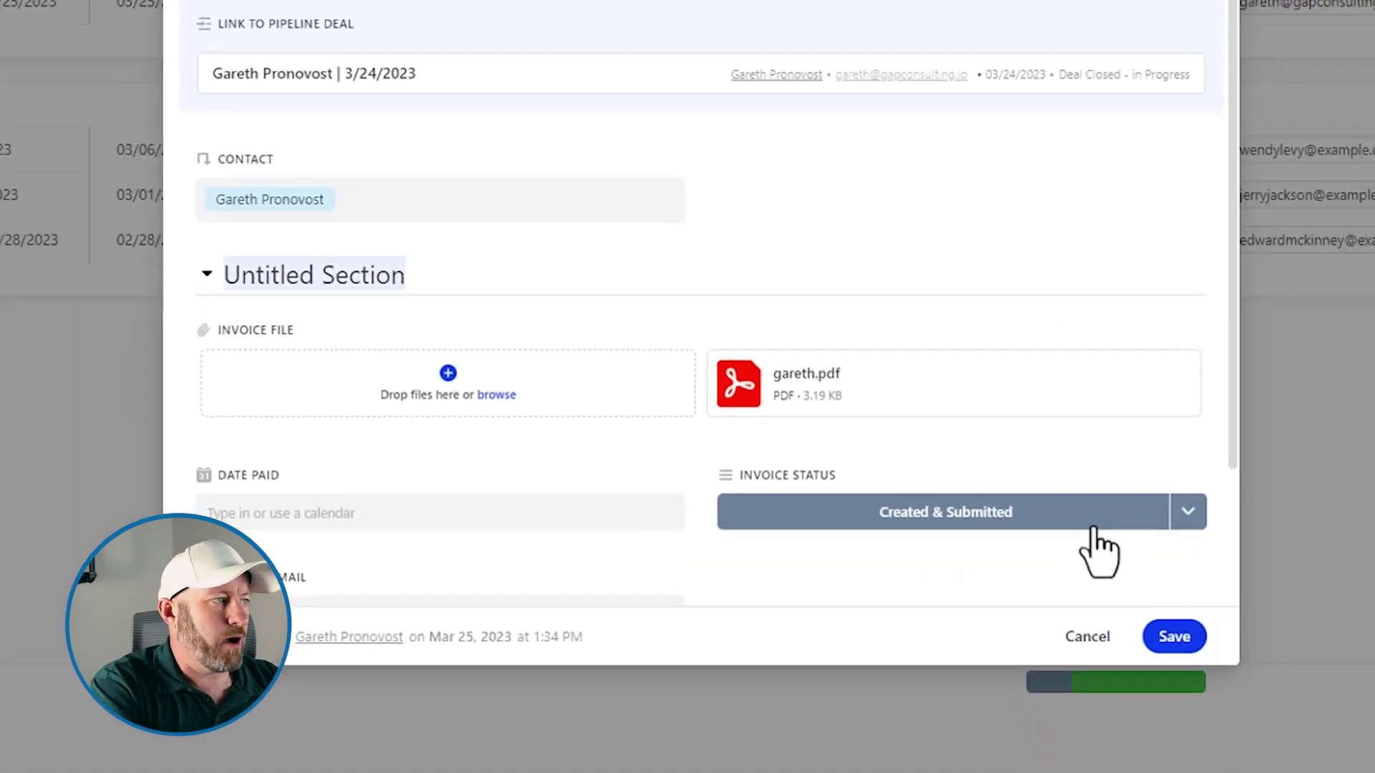
{"action": "type", "text": "Invoice Details"}
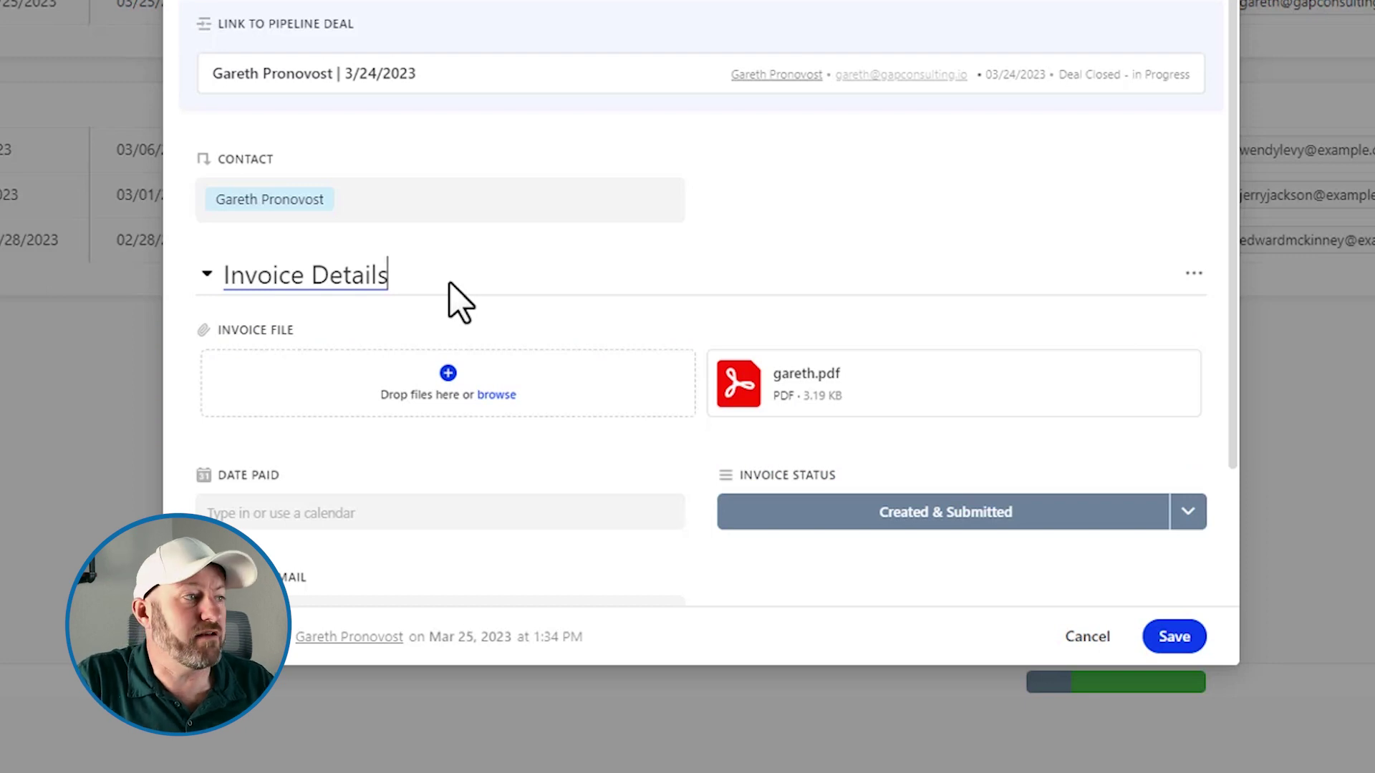
{"action": "key", "text": "Return"}
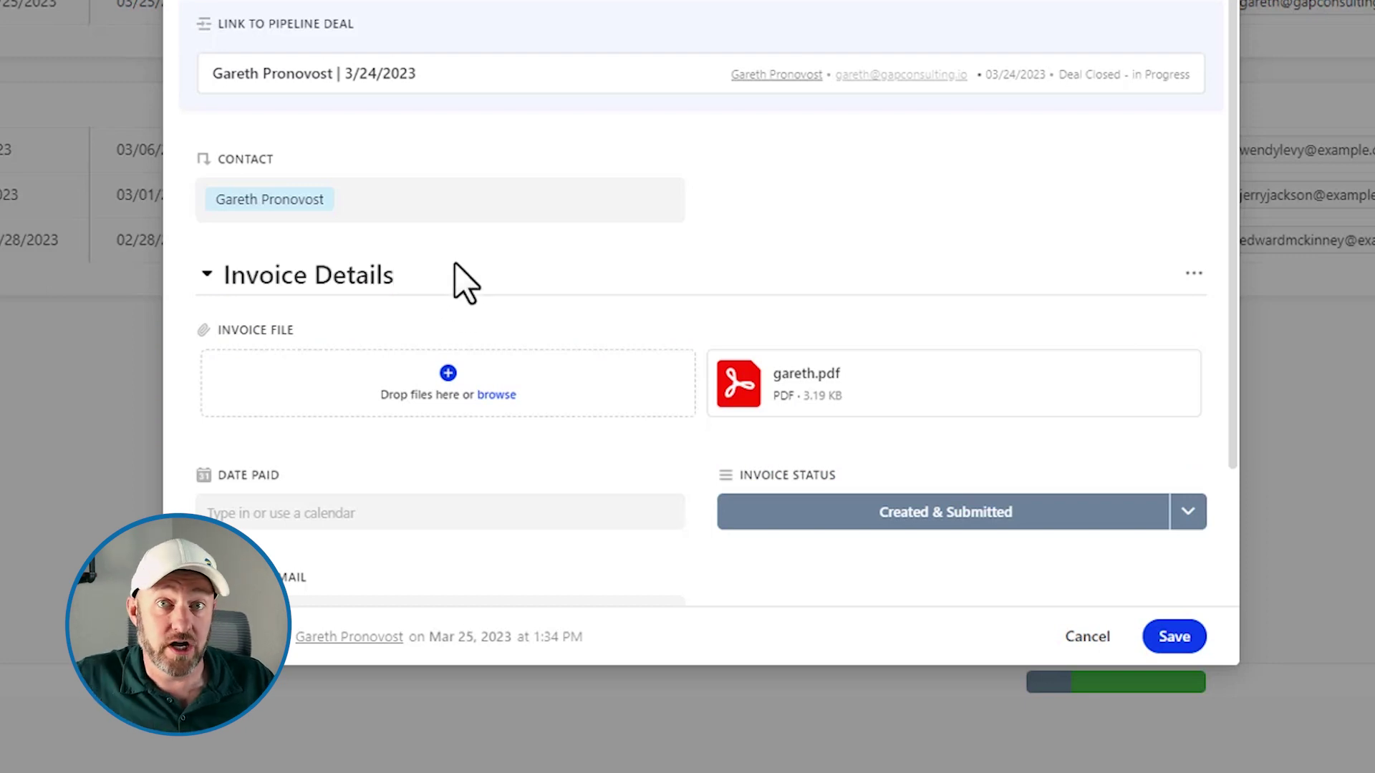
{"action": "left_click", "coordinate": [206, 274]}
{"action": "left_click", "coordinate": [207, 382]}
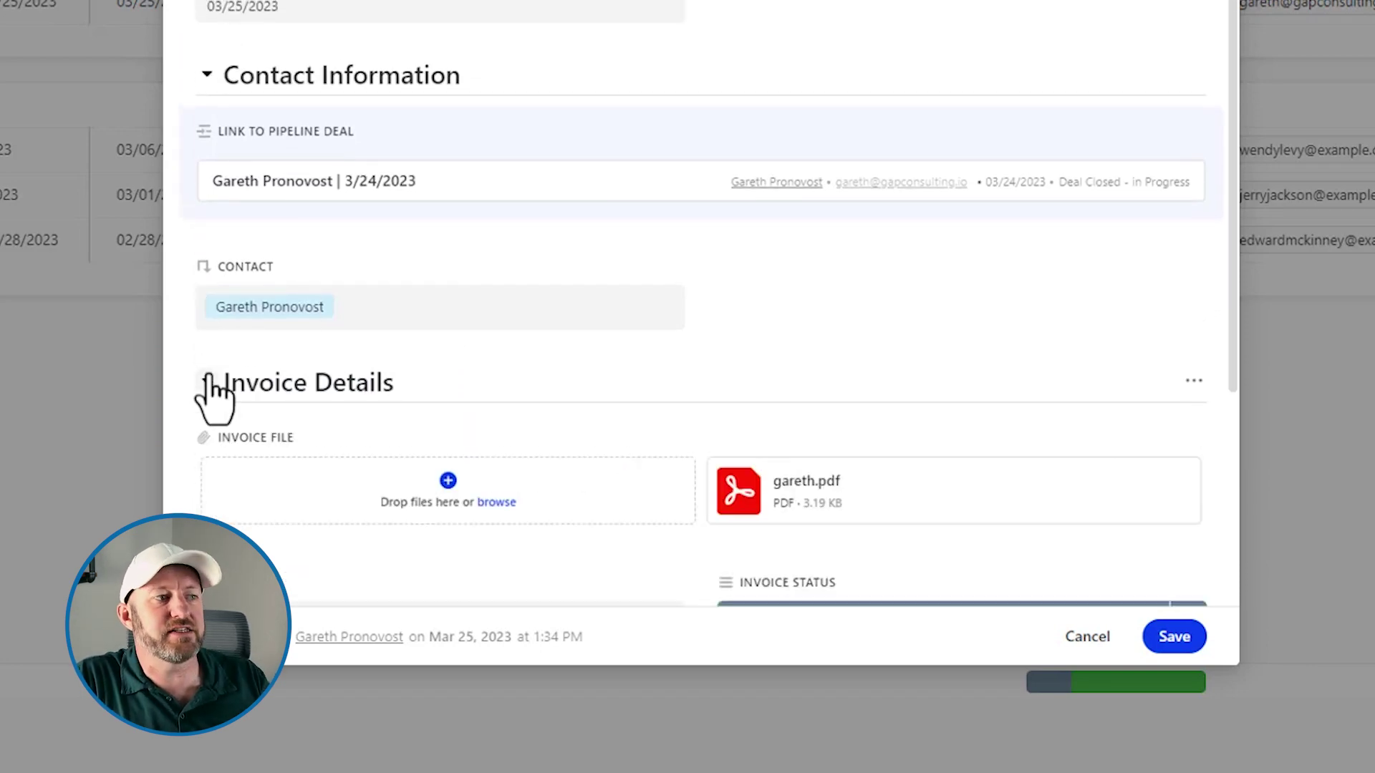
{"action": "scroll", "coordinate": [595, 416], "scroll_direction": "down", "scroll_amount": 4}
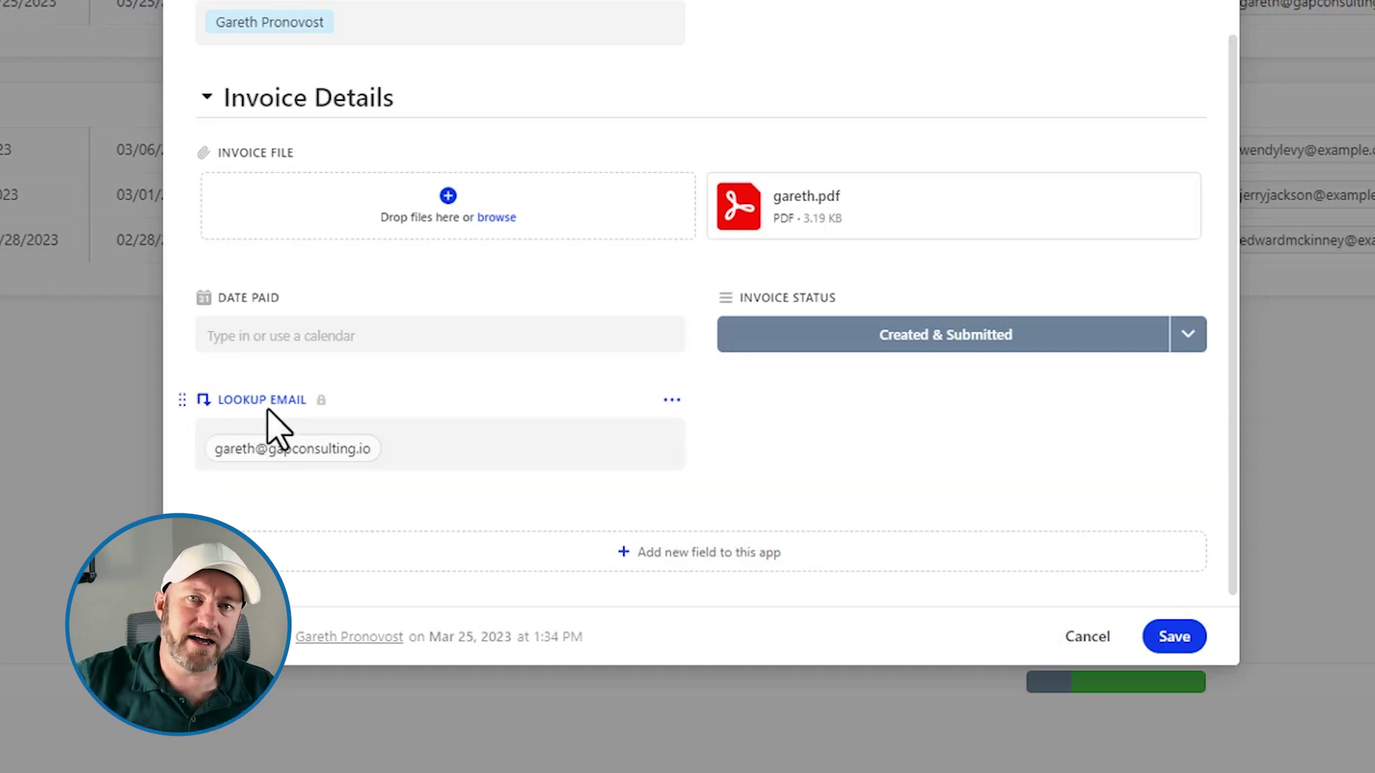
Drag Lookup Email next to Contact in Contact Information, then test collapsing that section
{"action": "scroll", "coordinate": [415, 200], "scroll_direction": "up", "scroll_amount": 3}
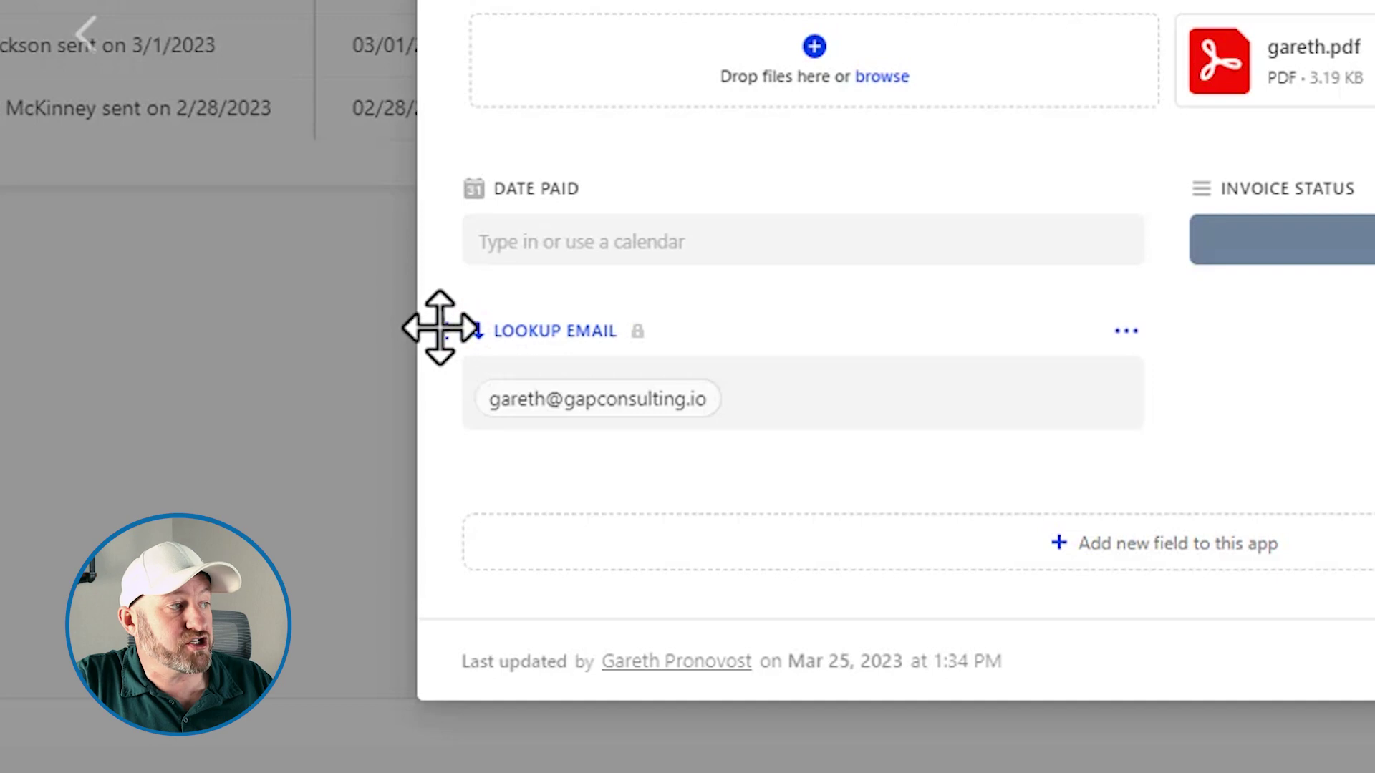
{"action": "left_click_drag", "start_coordinate": [439, 328], "coordinate": [862, 285]}
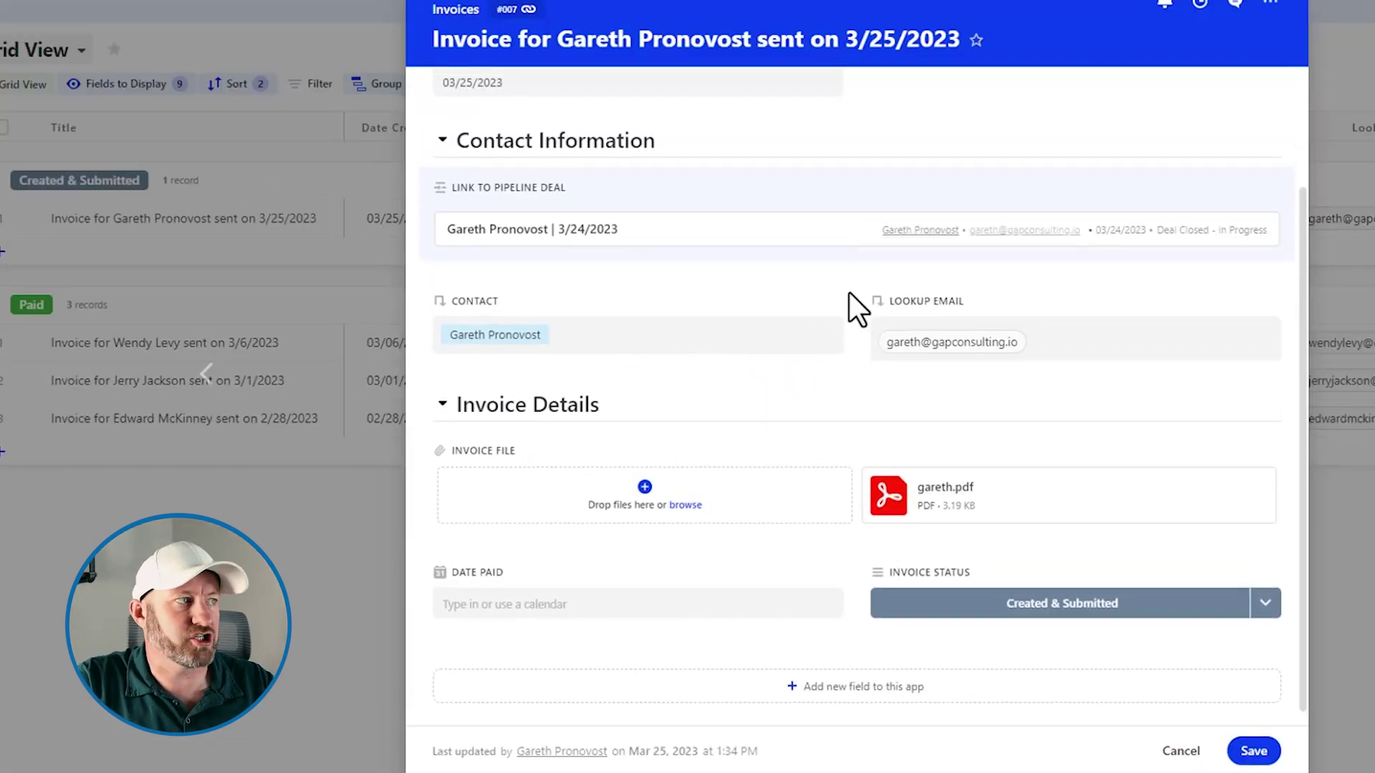
{"action": "left_click", "coordinate": [441, 141]}
{"action": "left_click", "coordinate": [442, 281]}
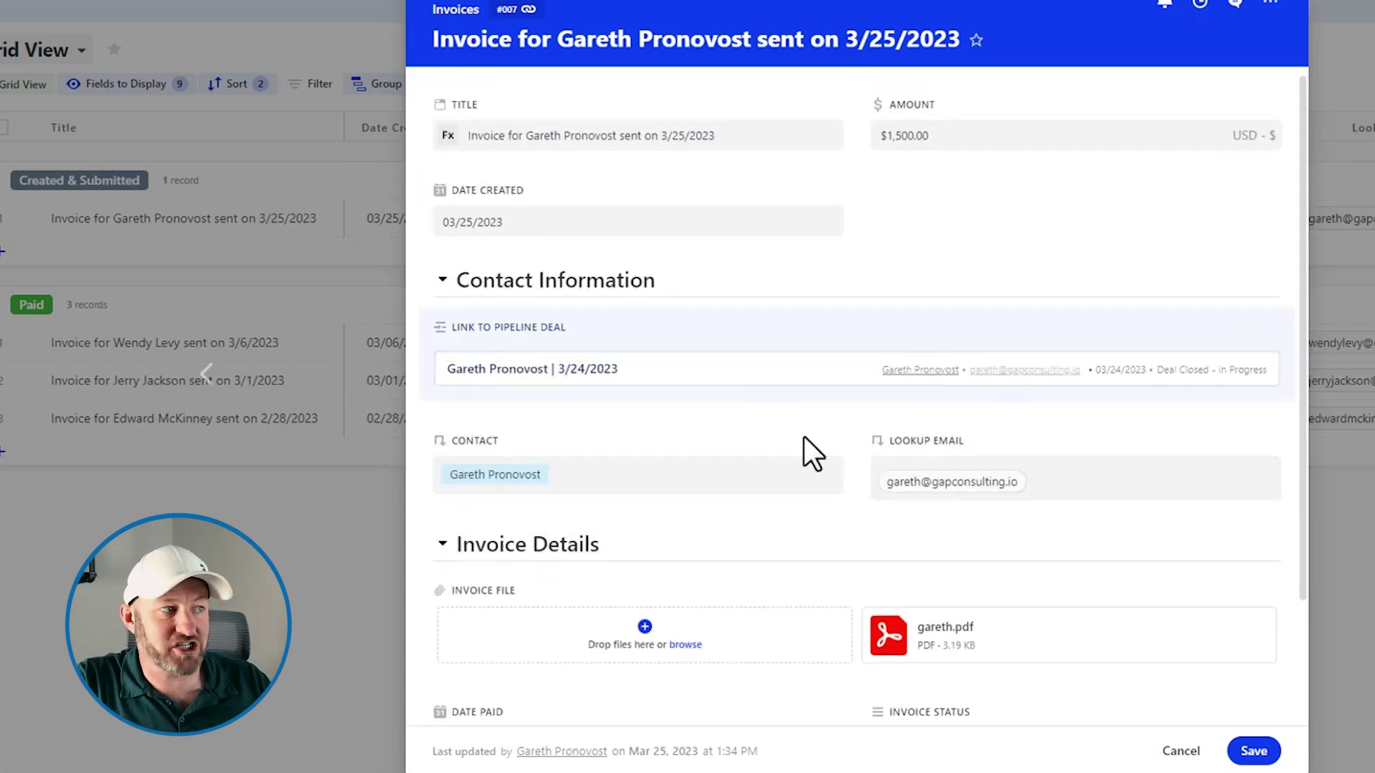
{"action": "scroll", "coordinate": [817, 433], "scroll_direction": "down", "scroll_amount": 3}
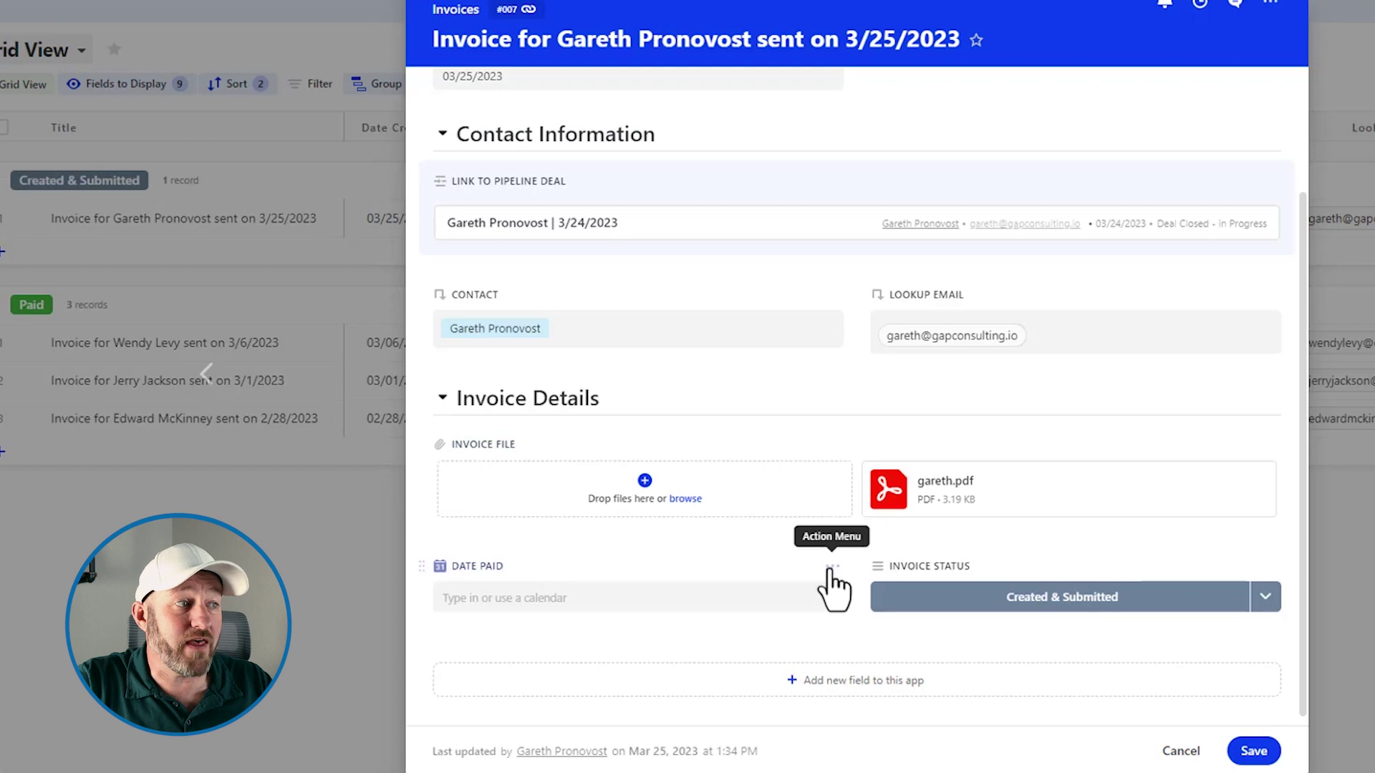
{"action": "left_click", "coordinate": [832, 566]}
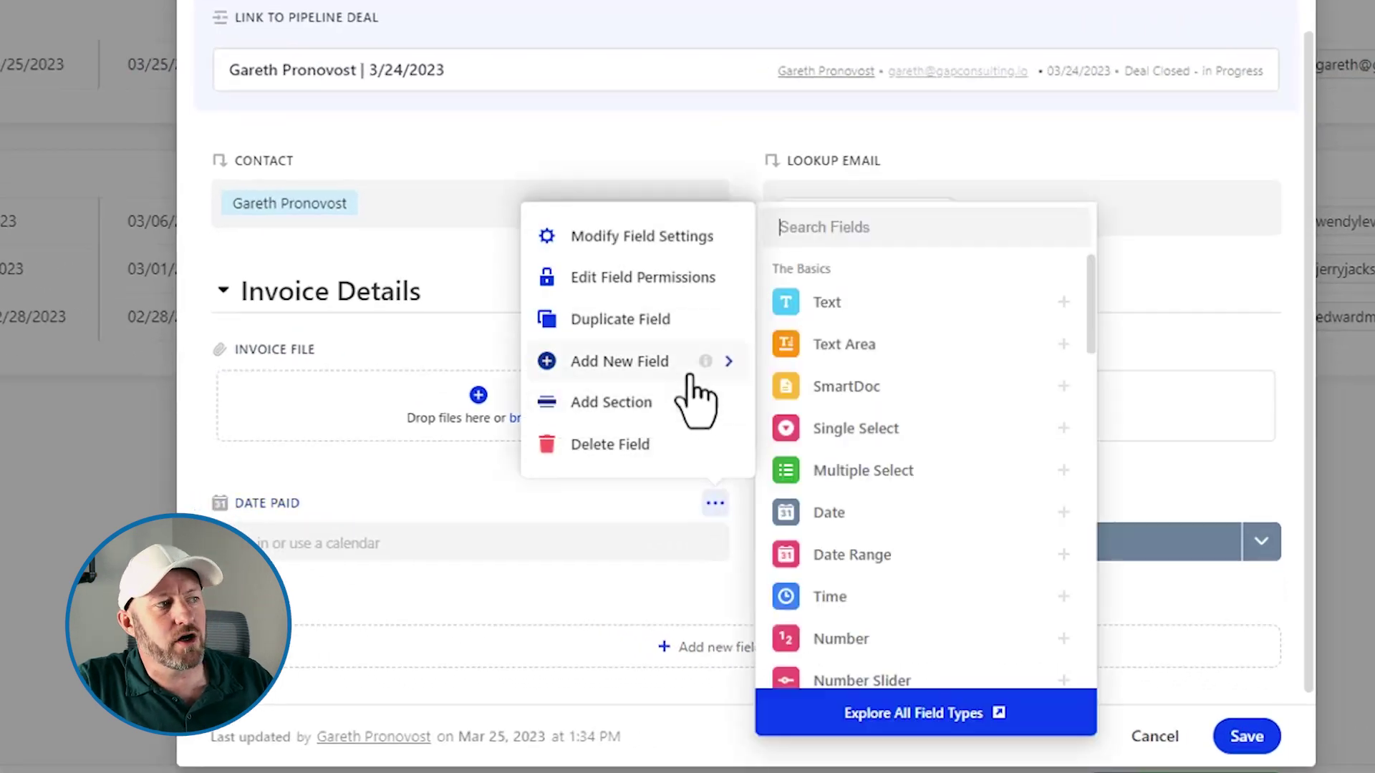
Add a 'Dates' section at Date Paid, and move Invoice Status and Title into Invoice Details
{"action": "left_click", "coordinate": [658, 411]}
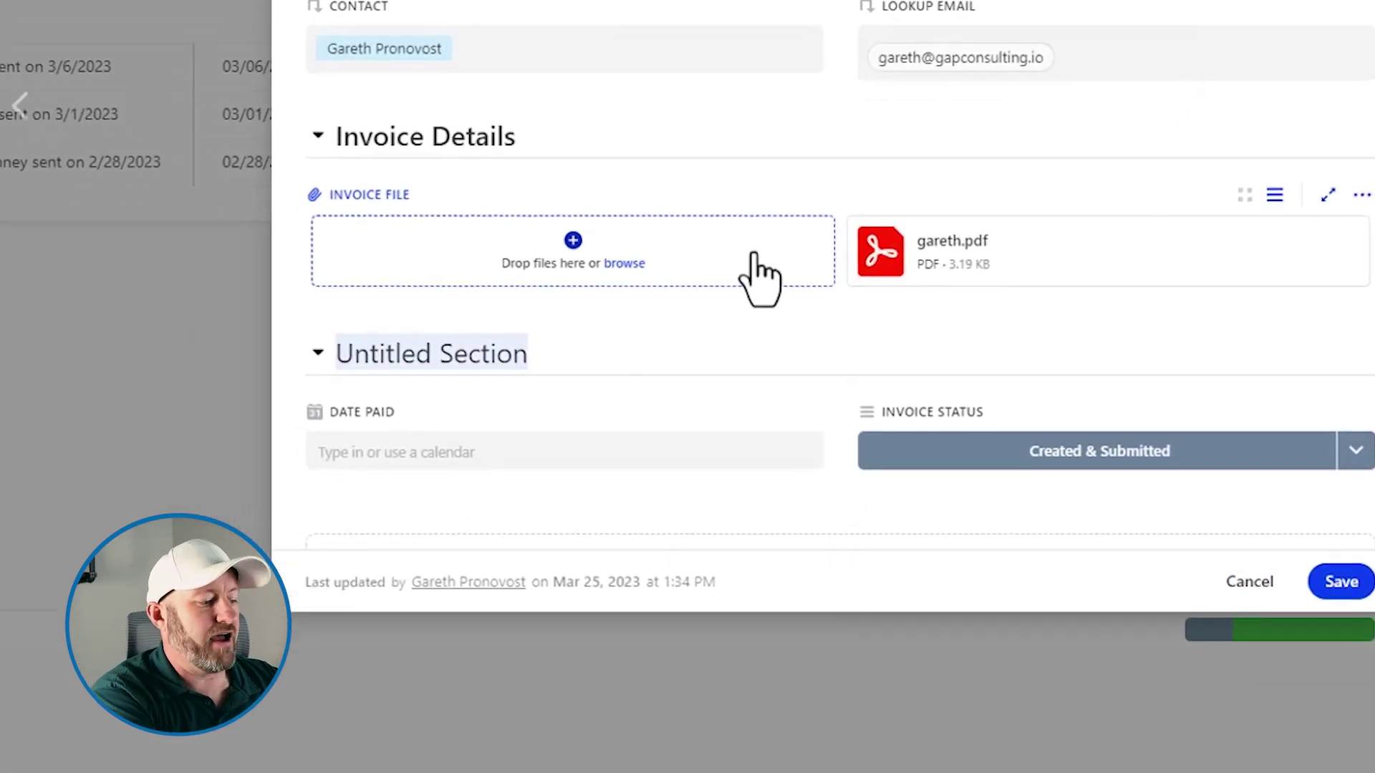
{"action": "type", "text": "Dates"}
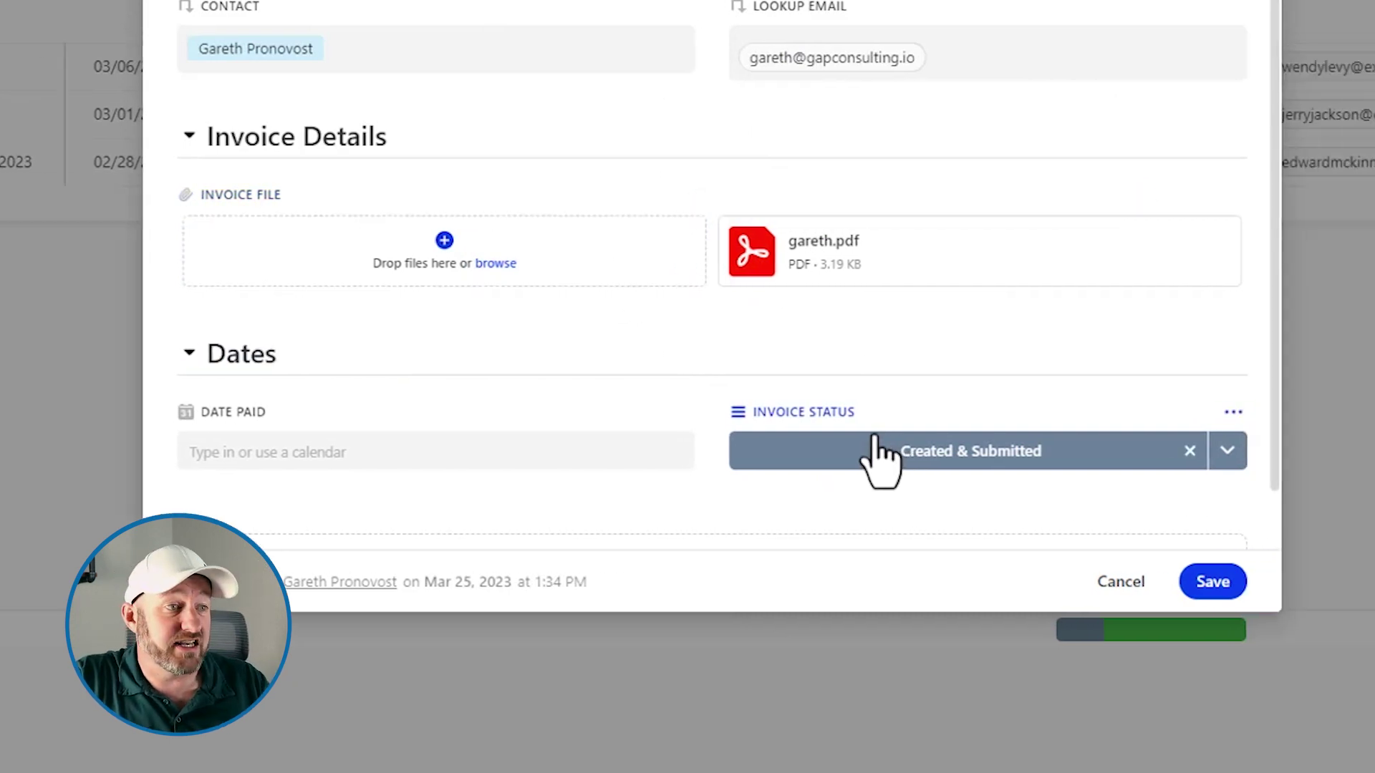
{"action": "left_click_drag", "start_coordinate": [721, 412], "coordinate": [552, 322]}
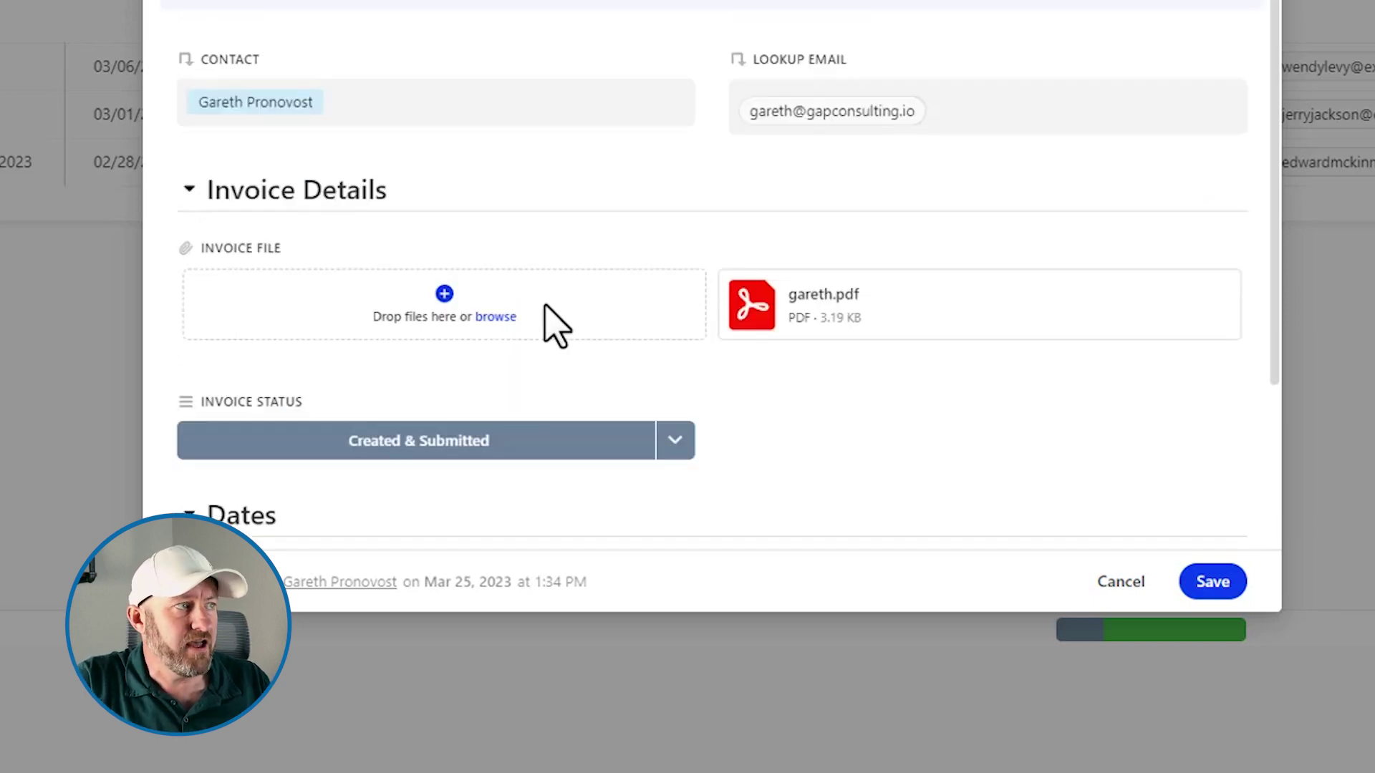
{"action": "scroll", "coordinate": [552, 323], "scroll_direction": "up", "scroll_amount": 5}
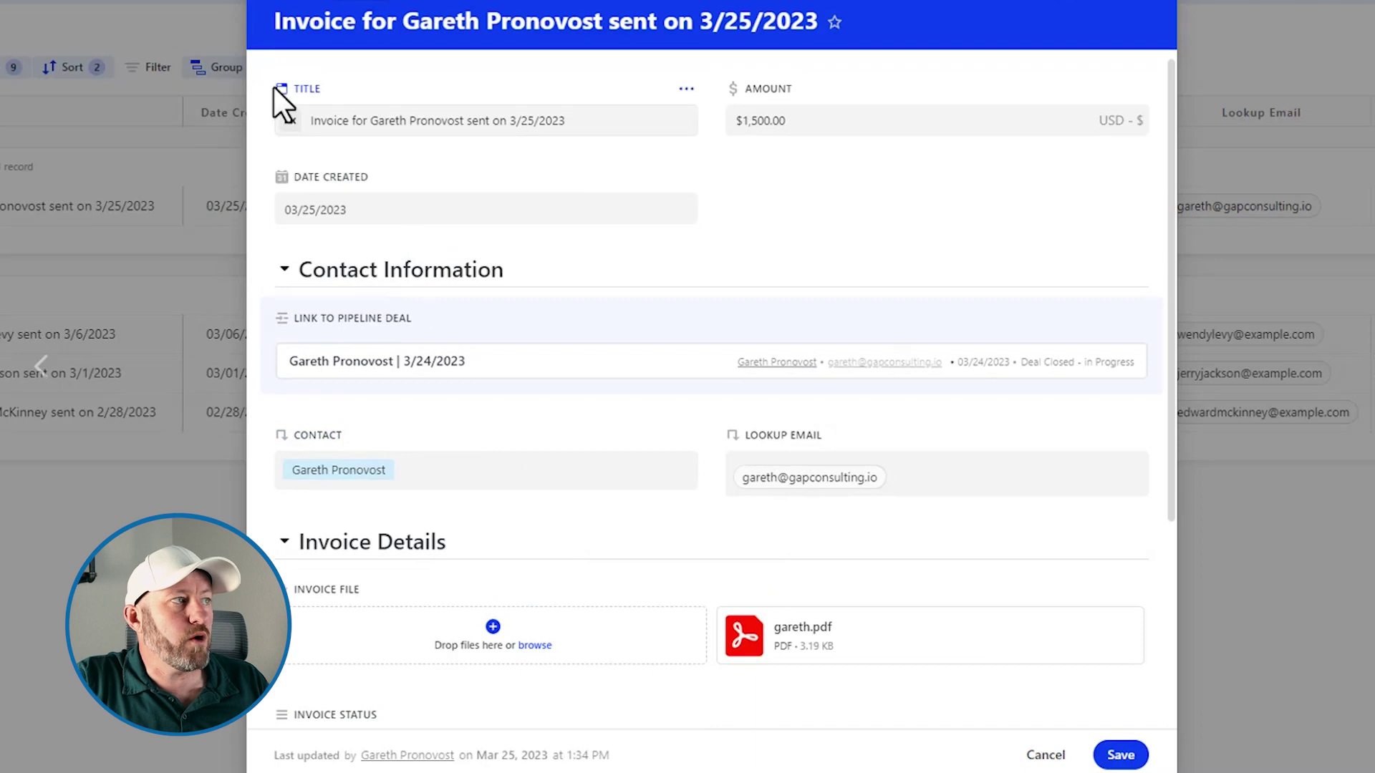
{"action": "left_click_drag", "start_coordinate": [263, 91], "coordinate": [483, 532]}
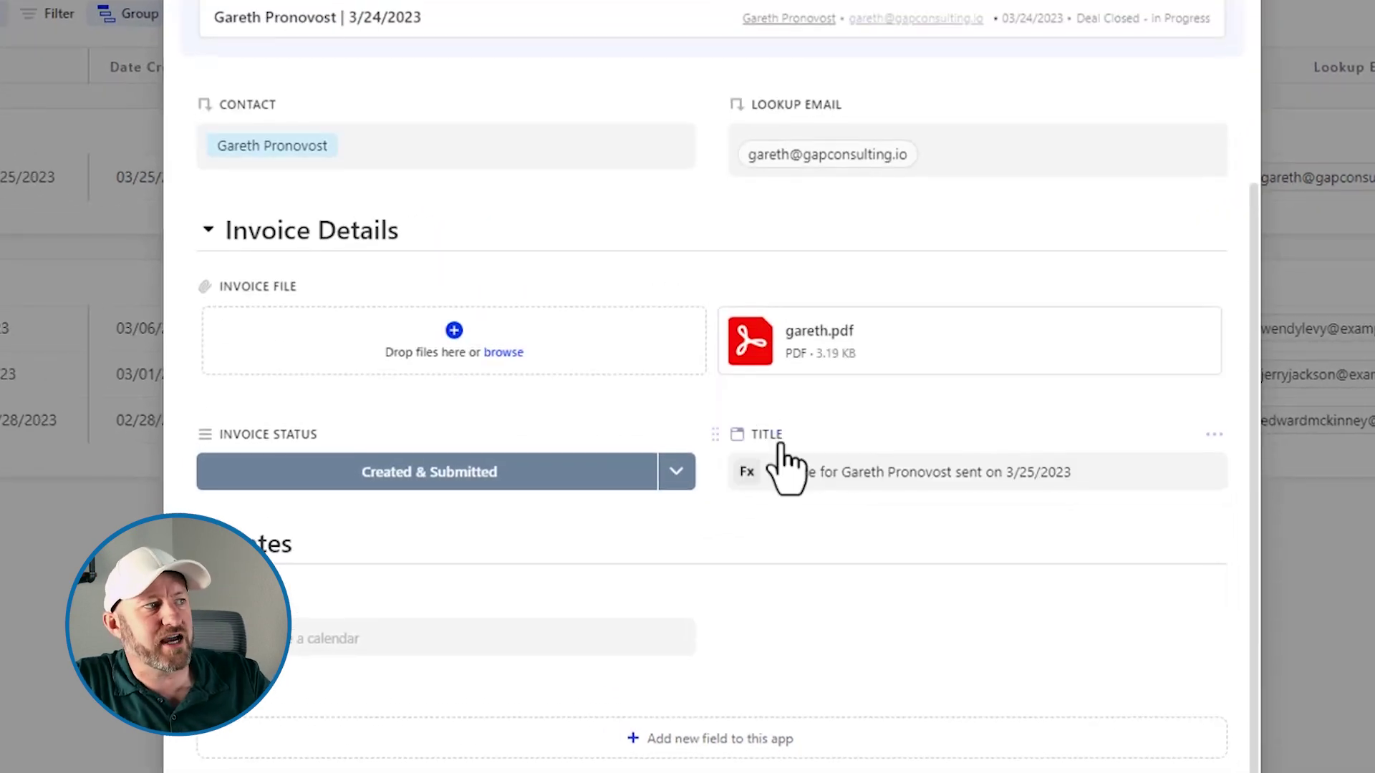
Drag Date Created below Date Paid in Dates, and Amount to the top of Invoice Details
{"action": "scroll", "coordinate": [785, 467], "scroll_direction": "up", "scroll_amount": 4}
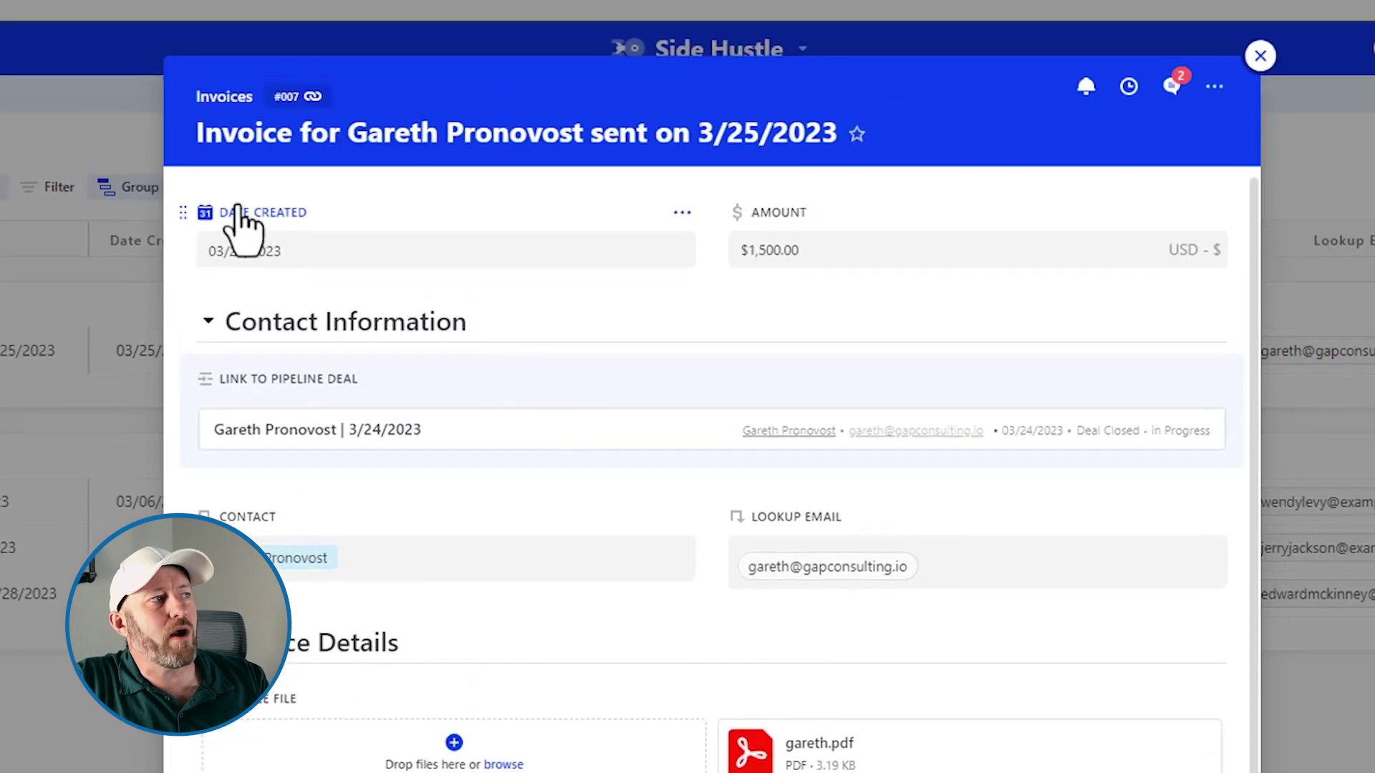
{"action": "left_click_drag", "start_coordinate": [186, 214], "coordinate": [276, 354]}
{"action": "scroll", "coordinate": [491, 298], "scroll_direction": "up", "scroll_amount": 4}
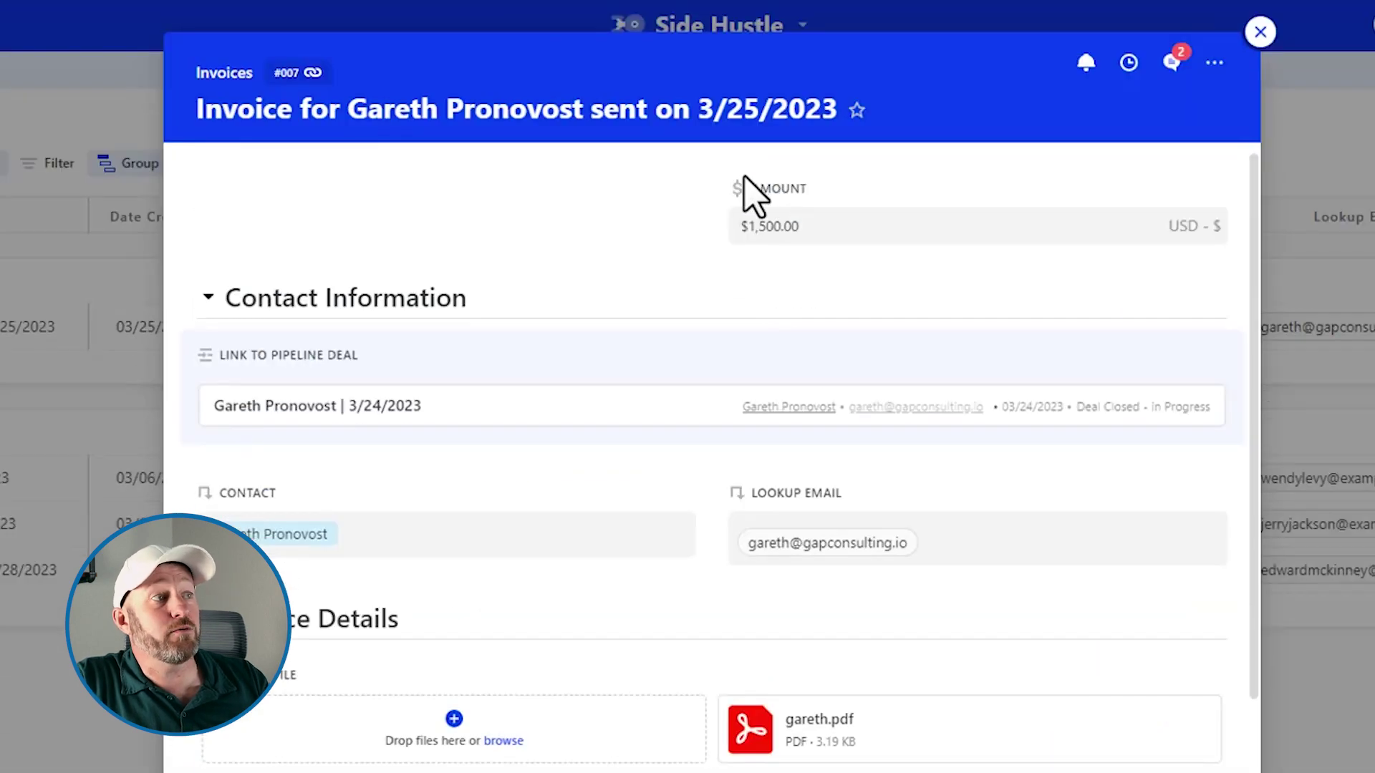
{"action": "left_click_drag", "start_coordinate": [719, 188], "coordinate": [269, 211]}
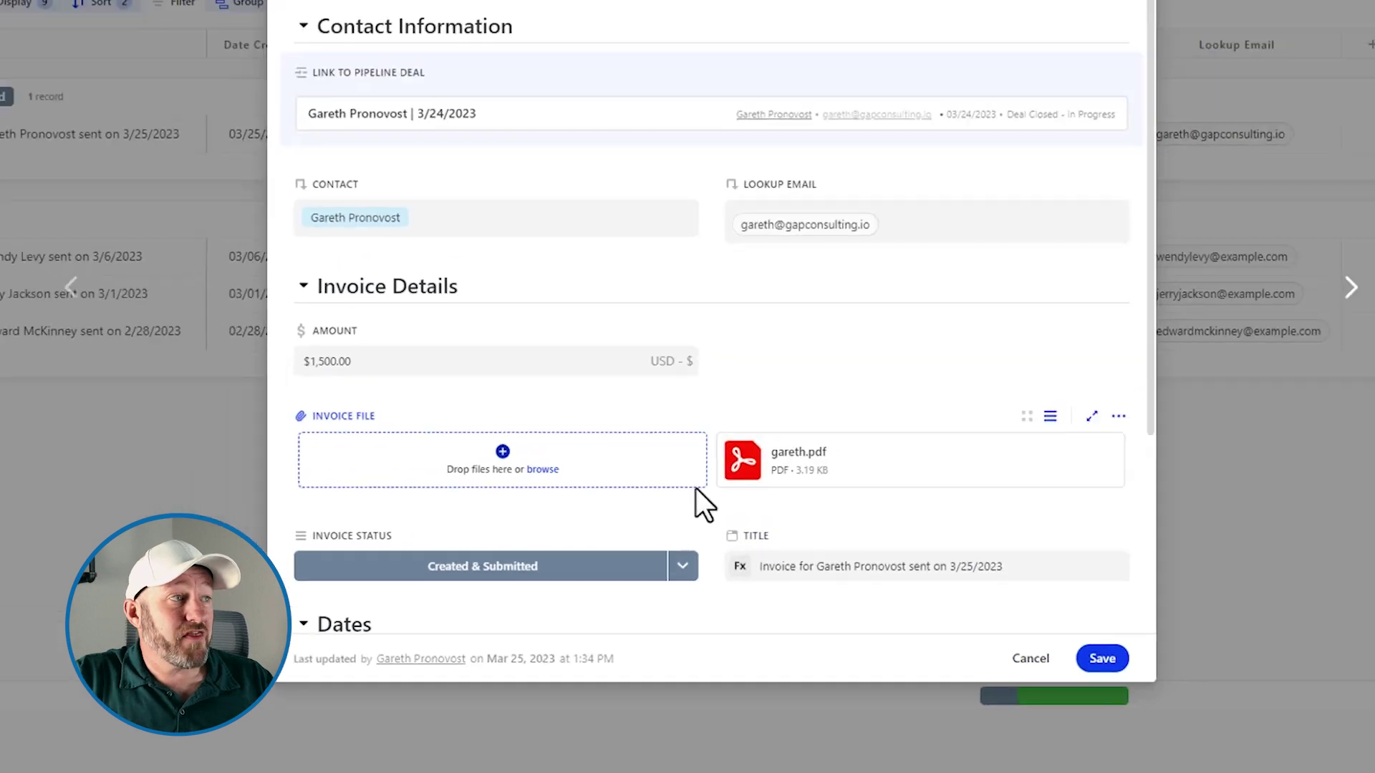
{"action": "scroll", "coordinate": [680, 497], "scroll_direction": "down", "scroll_amount": 5}
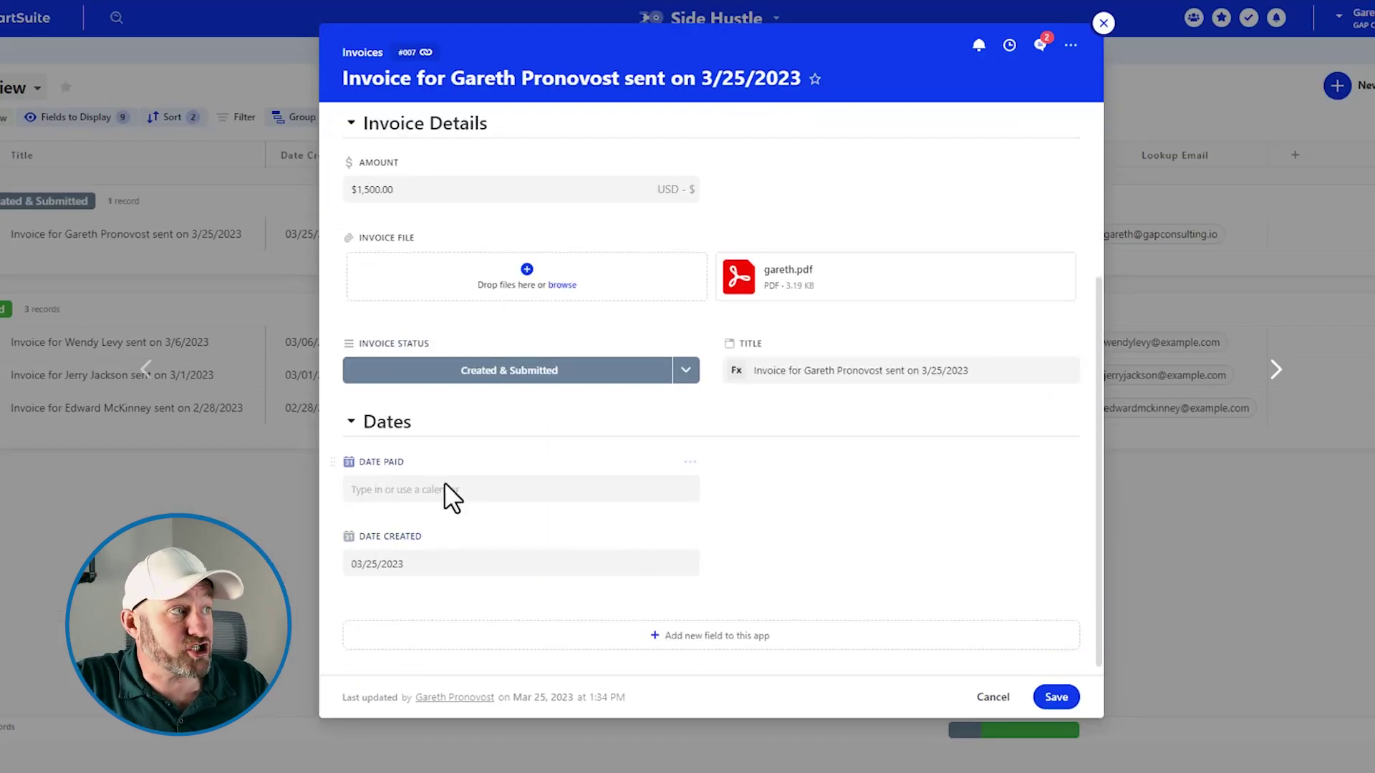
{"action": "scroll", "coordinate": [458, 501], "scroll_direction": "up", "scroll_amount": 4}
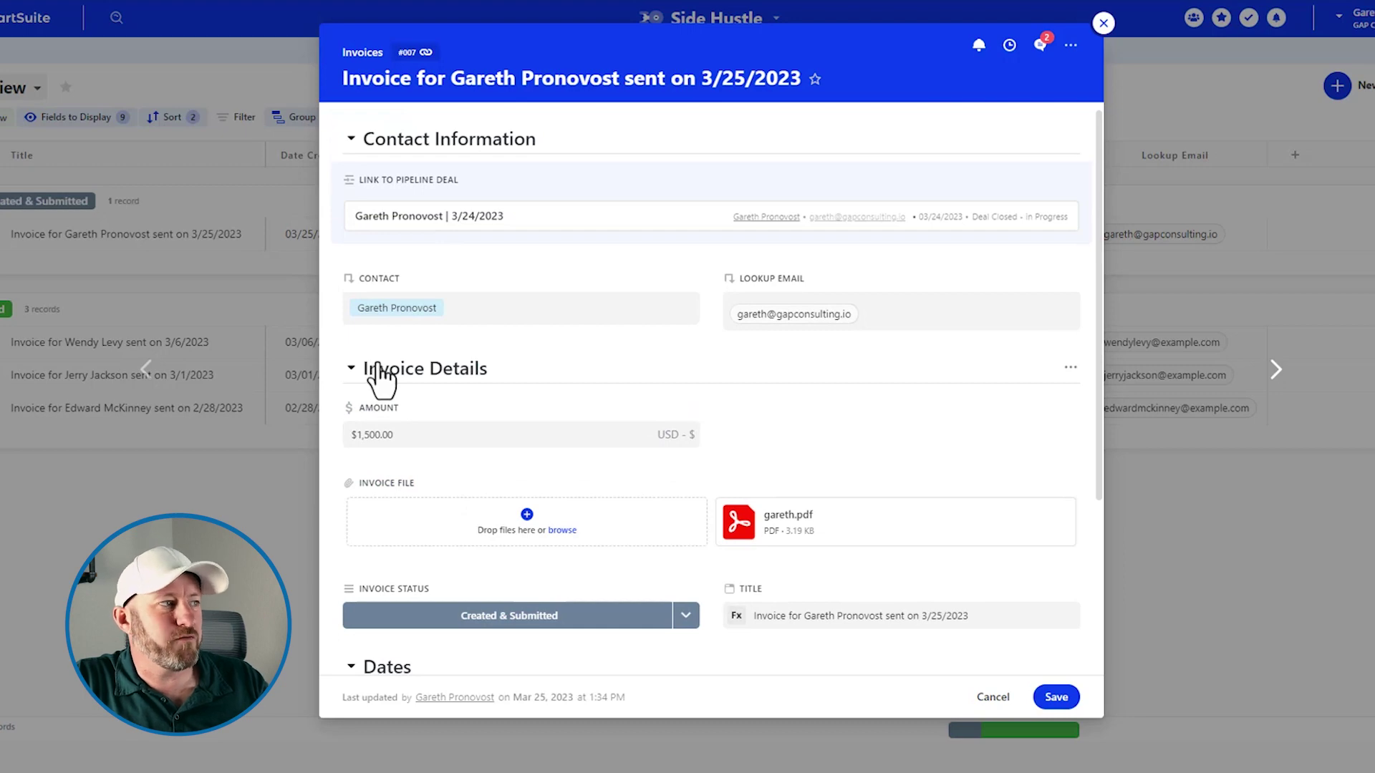
Move Invoice Details above Contact Information and put Date Created in the right column beside Date Paid
{"action": "left_click", "coordinate": [1070, 367]}
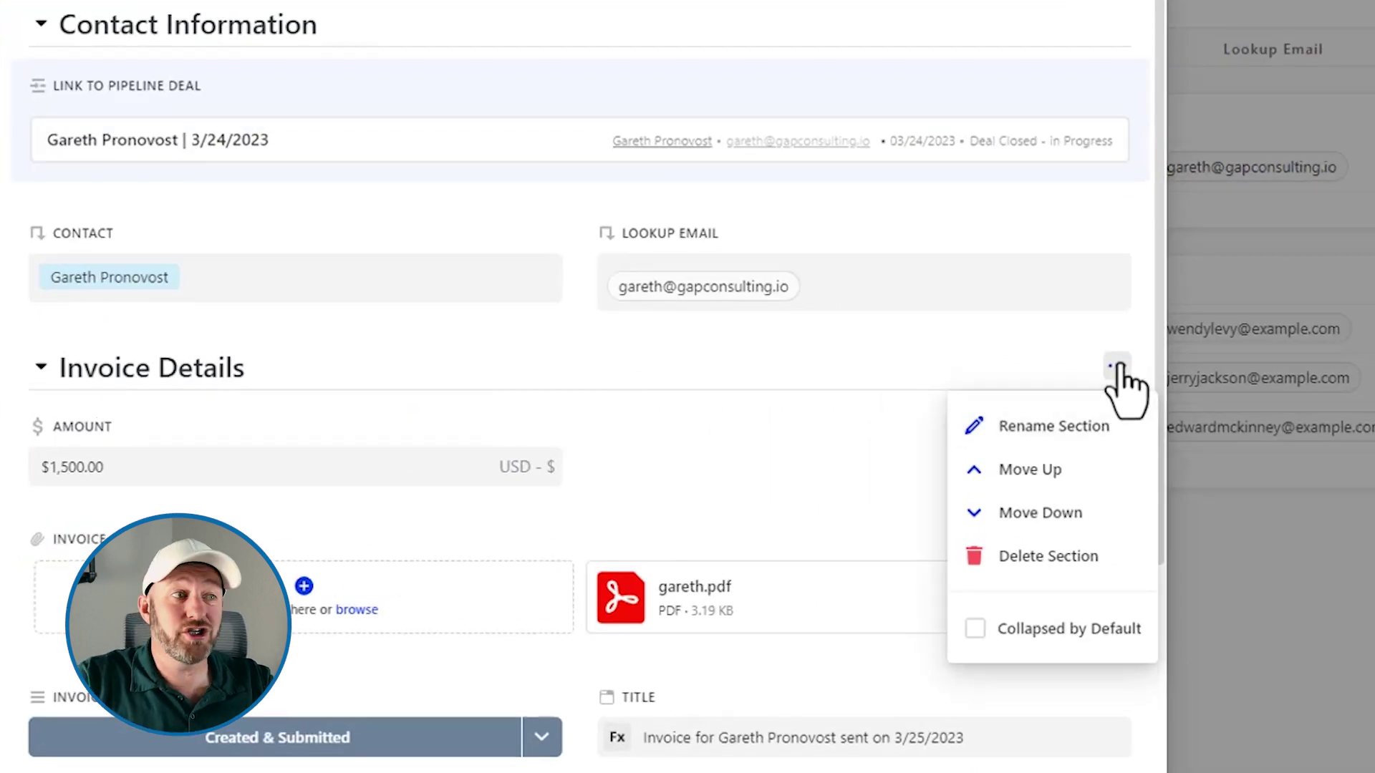
{"action": "left_click", "coordinate": [1078, 469]}
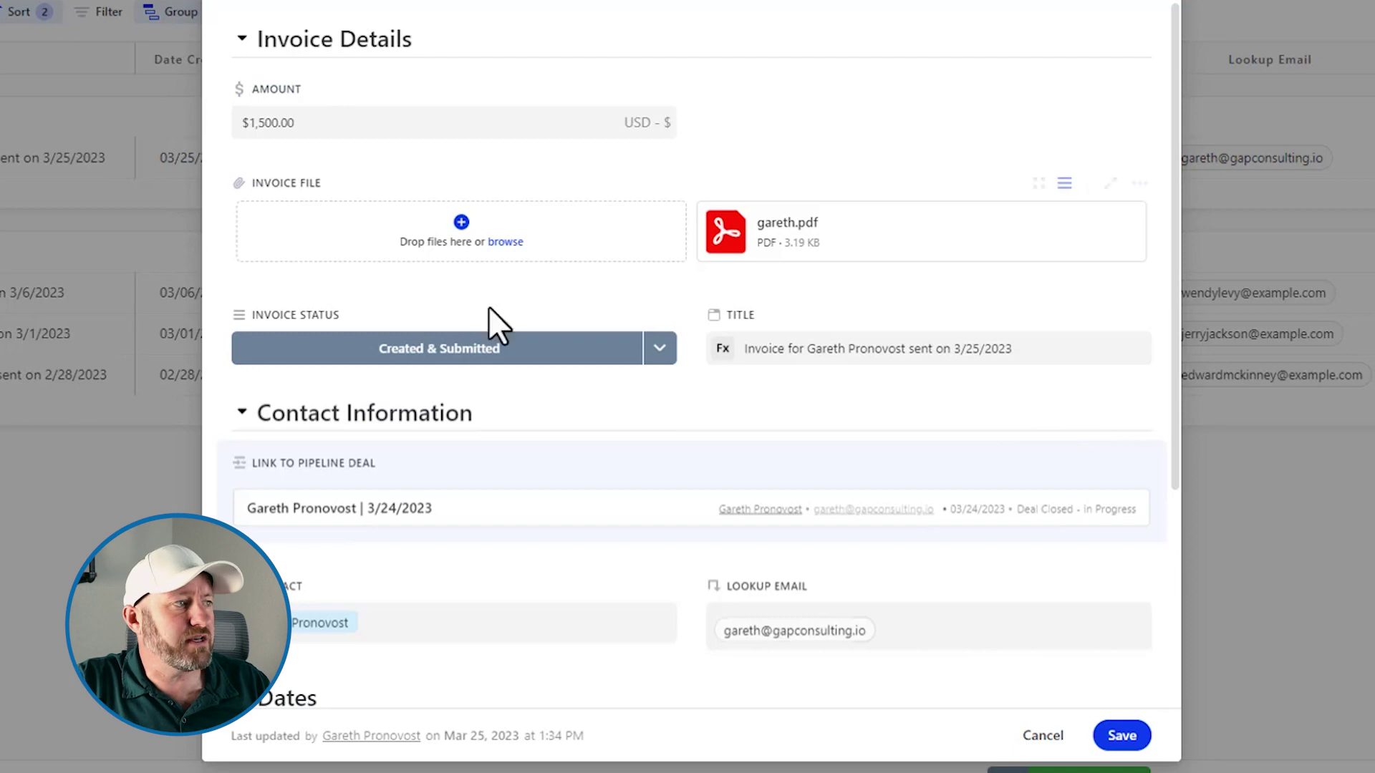
{"action": "scroll", "coordinate": [481, 430], "scroll_direction": "down", "scroll_amount": 3}
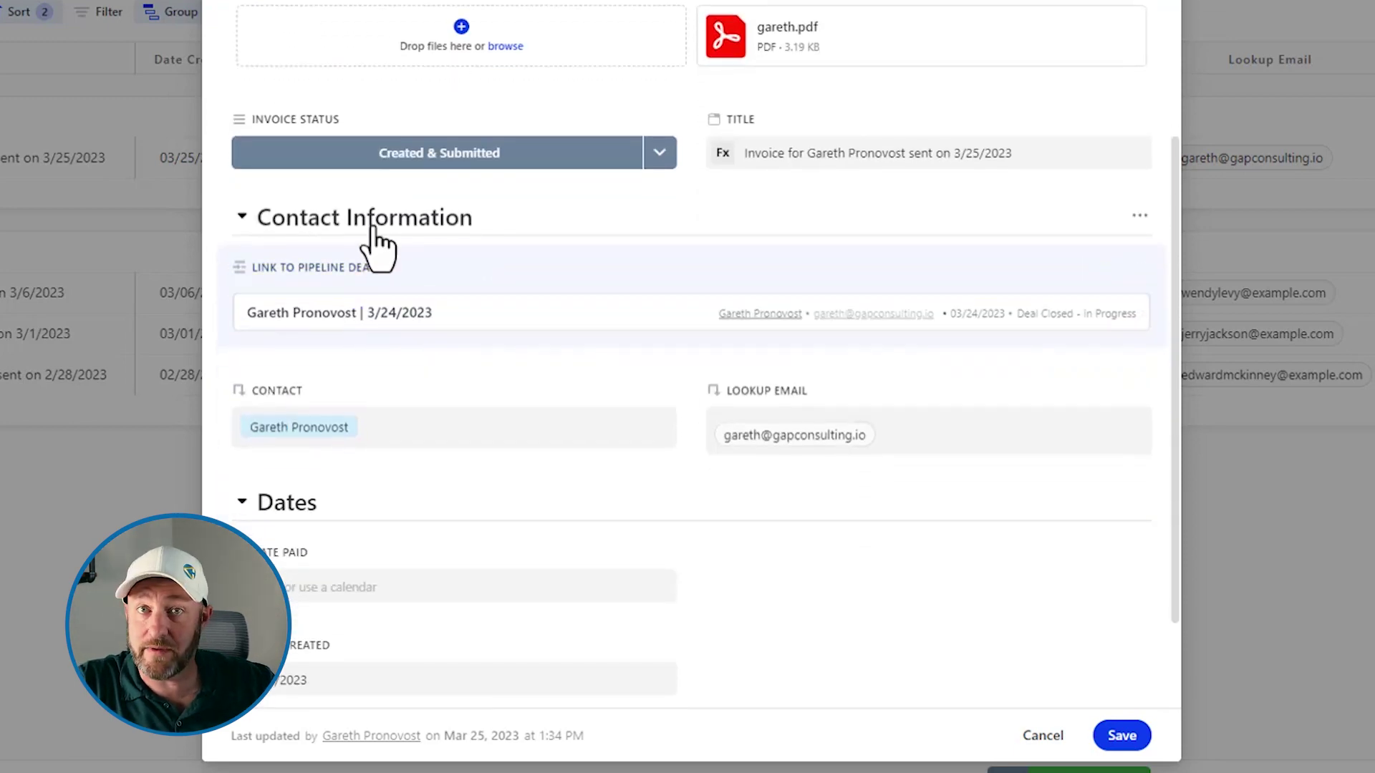
{"action": "scroll", "coordinate": [527, 417], "scroll_direction": "down", "scroll_amount": 2}
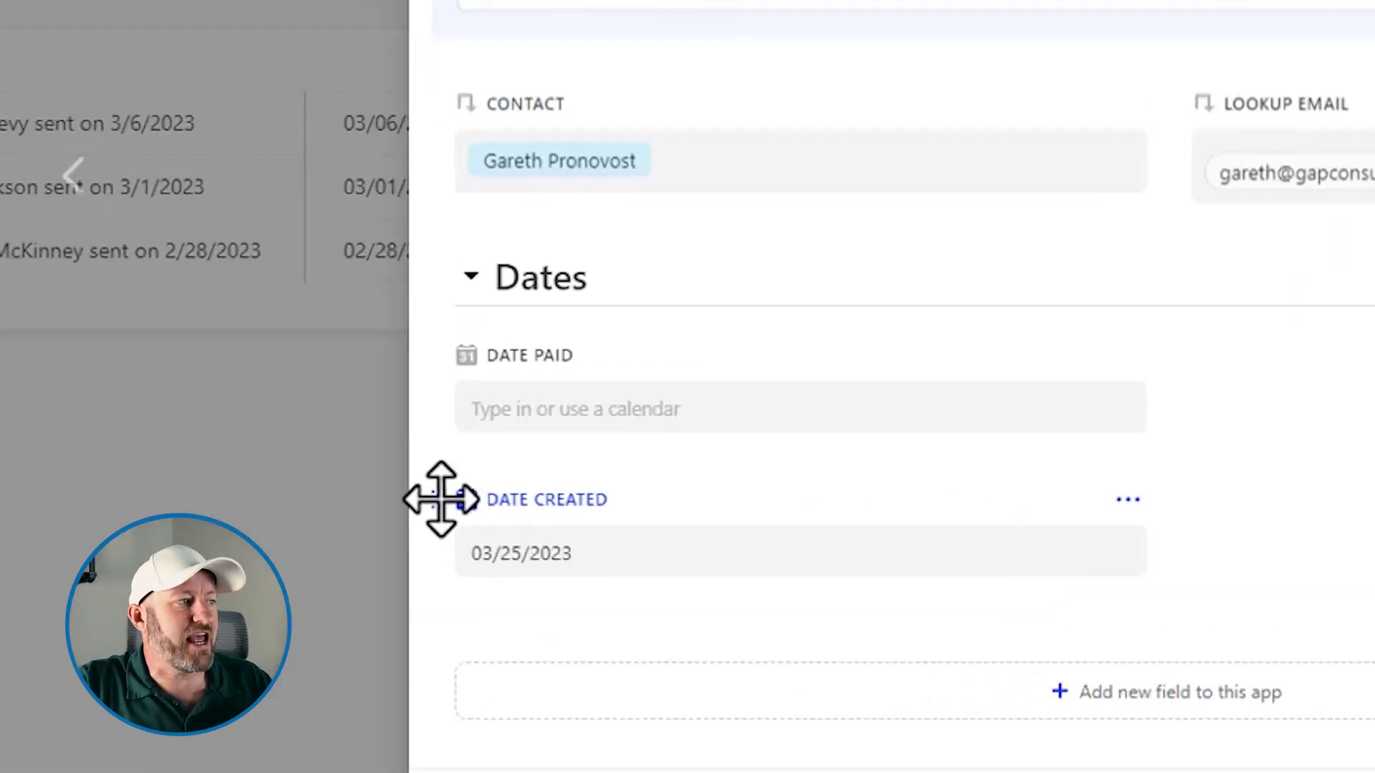
{"action": "left_click_drag", "start_coordinate": [223, 535], "coordinate": [748, 396]}
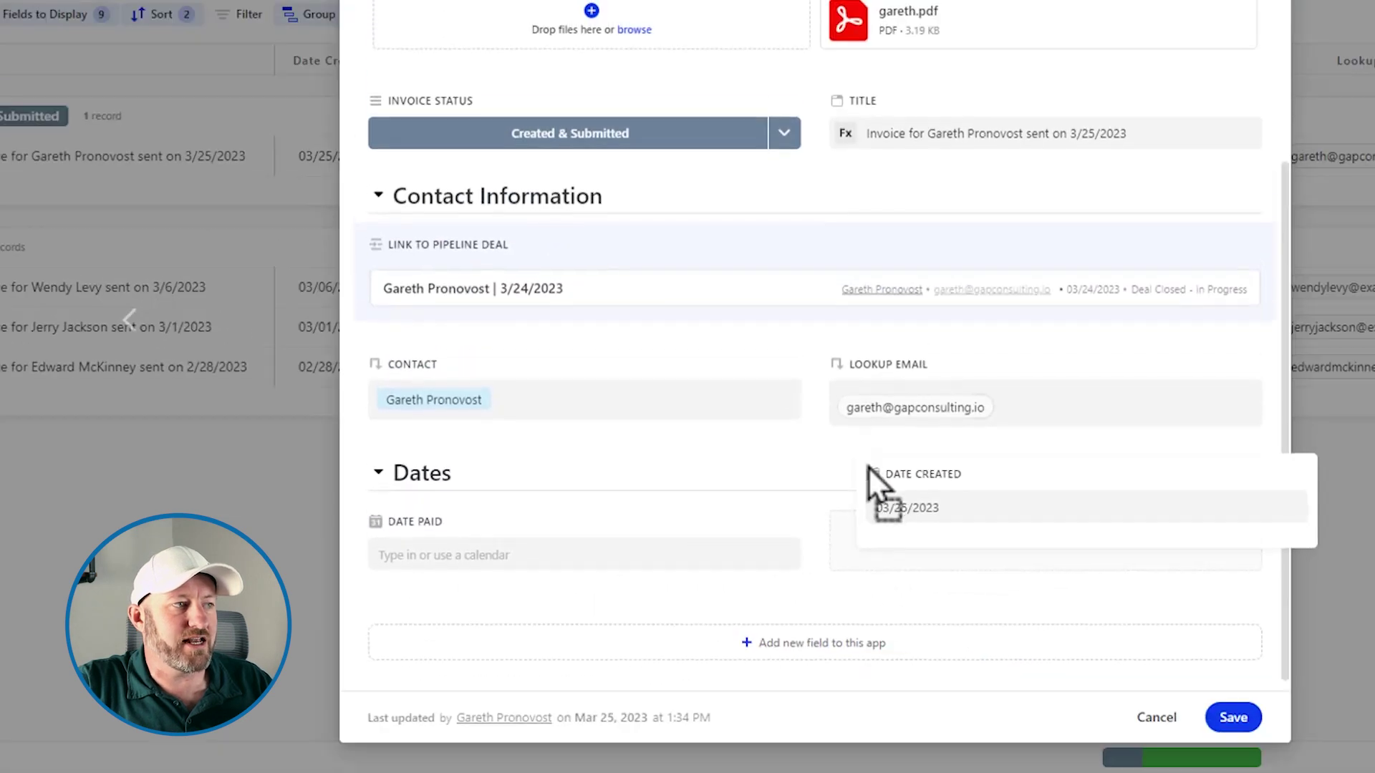
{"action": "left_click_drag", "start_coordinate": [867, 467], "coordinate": [869, 515]}
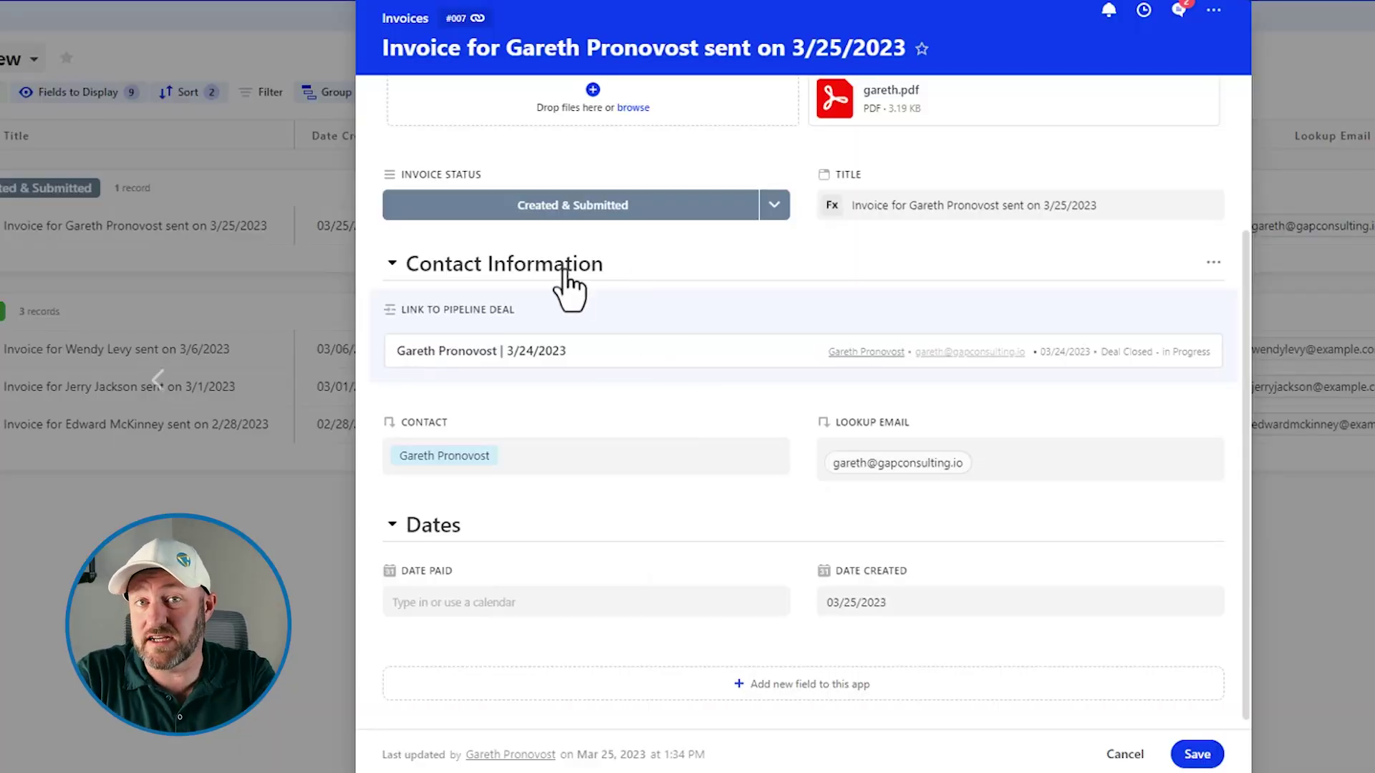
{"action": "scroll", "coordinate": [562, 290], "scroll_direction": "up", "scroll_amount": 3}
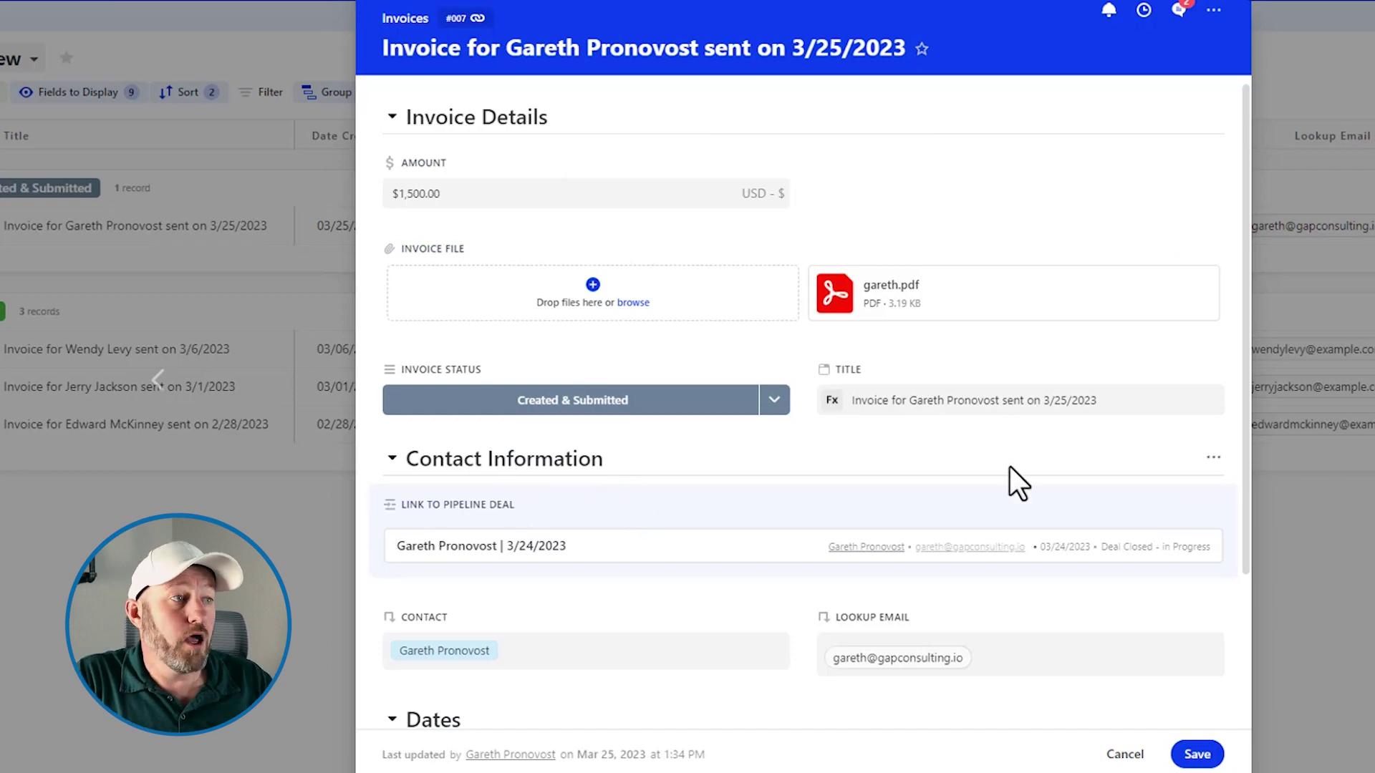
Turn on Collapsed by Default in the ••• options of Contact Information, then Dates
{"action": "left_click", "coordinate": [1213, 457]}
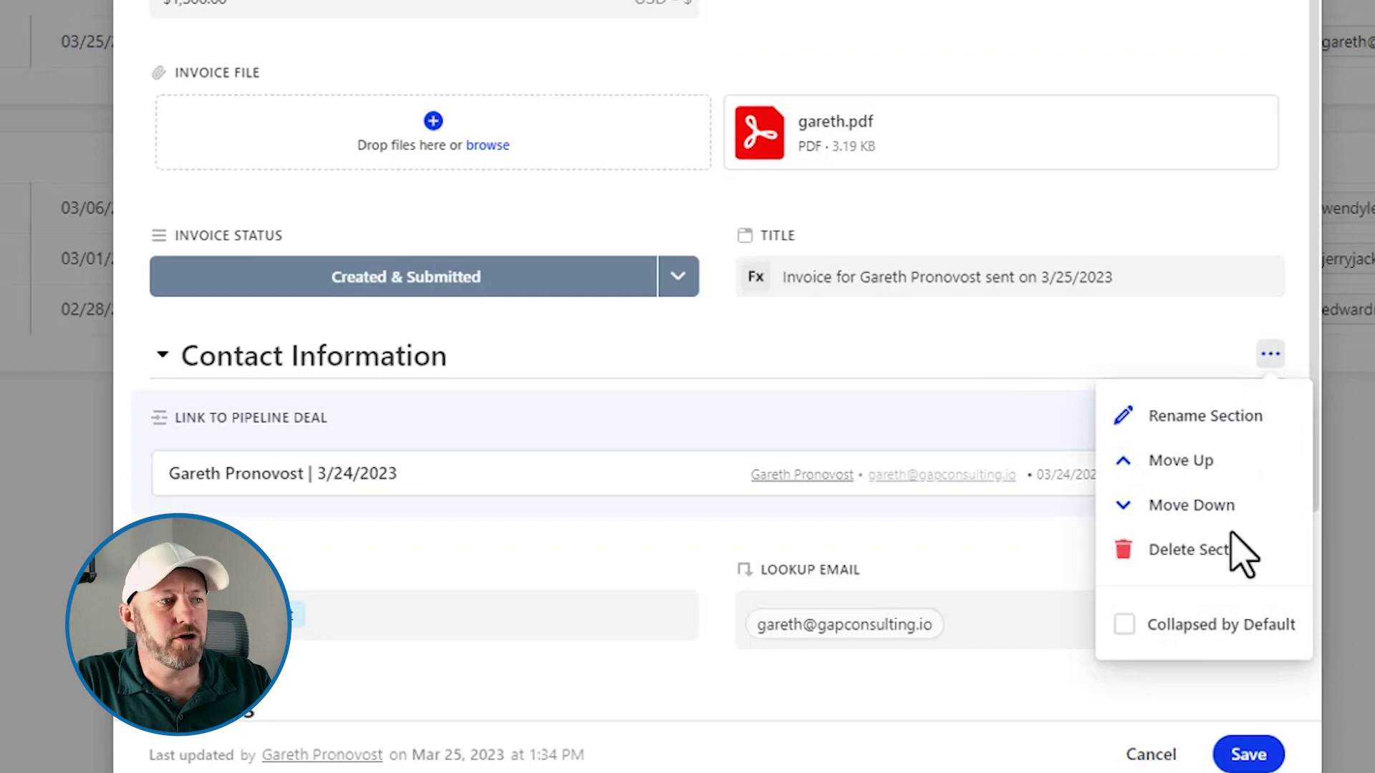
{"action": "left_click", "coordinate": [1124, 624]}
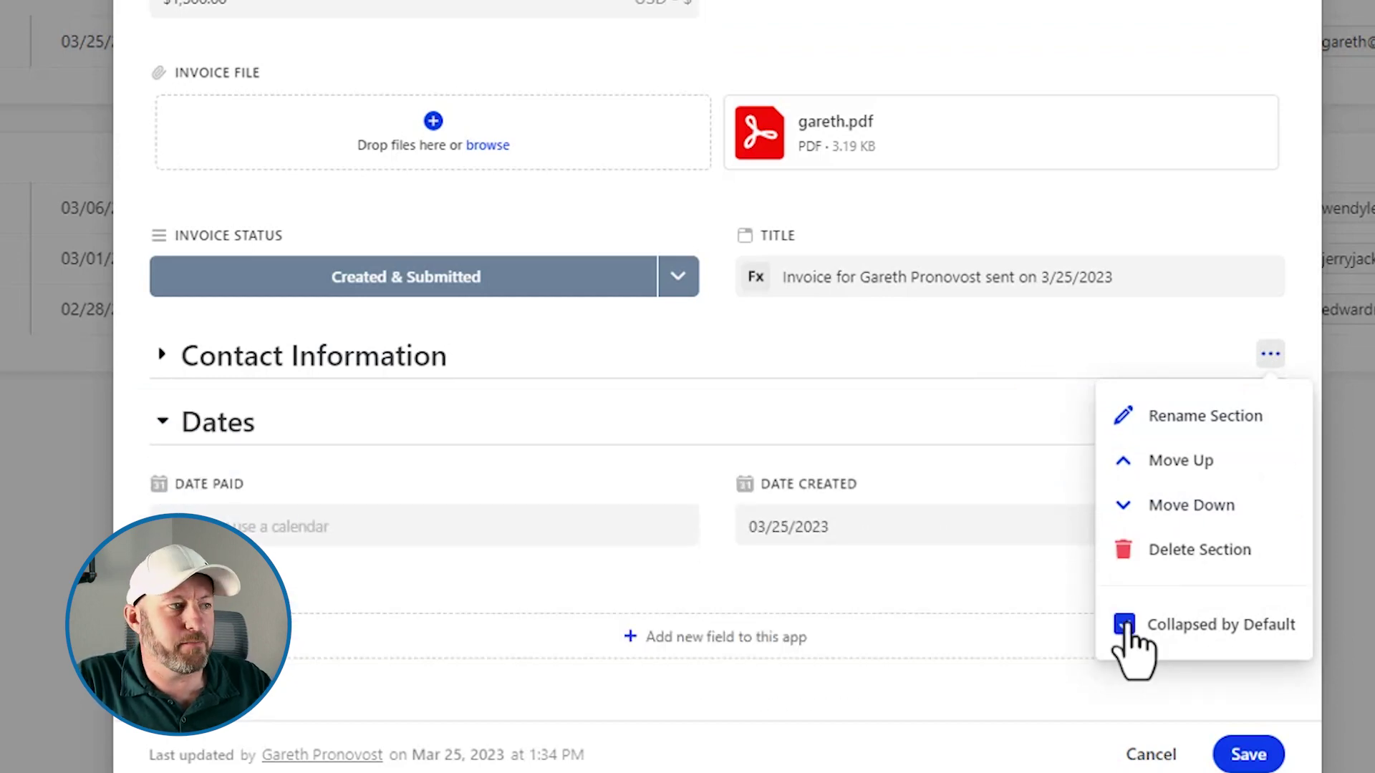
{"action": "left_click", "coordinate": [992, 609]}
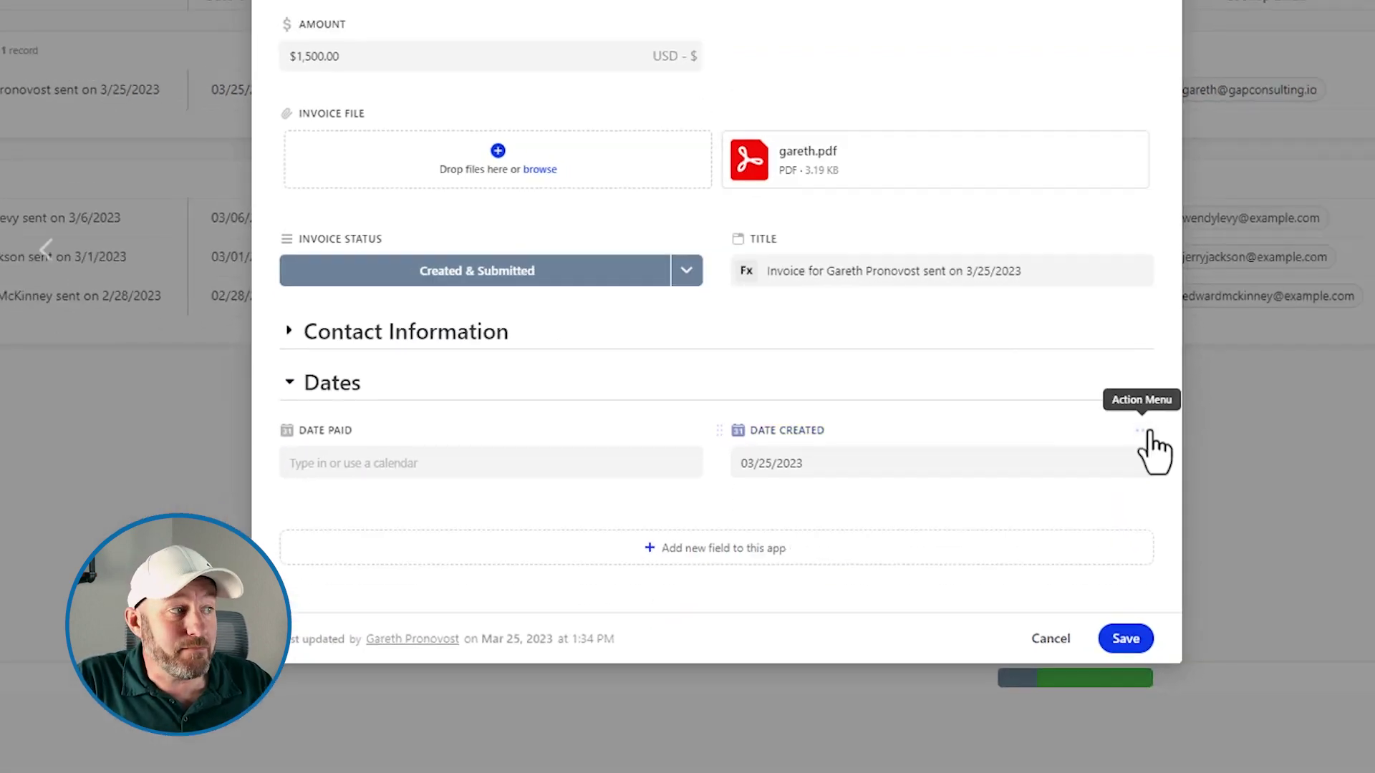
{"action": "left_click", "coordinate": [1142, 385]}
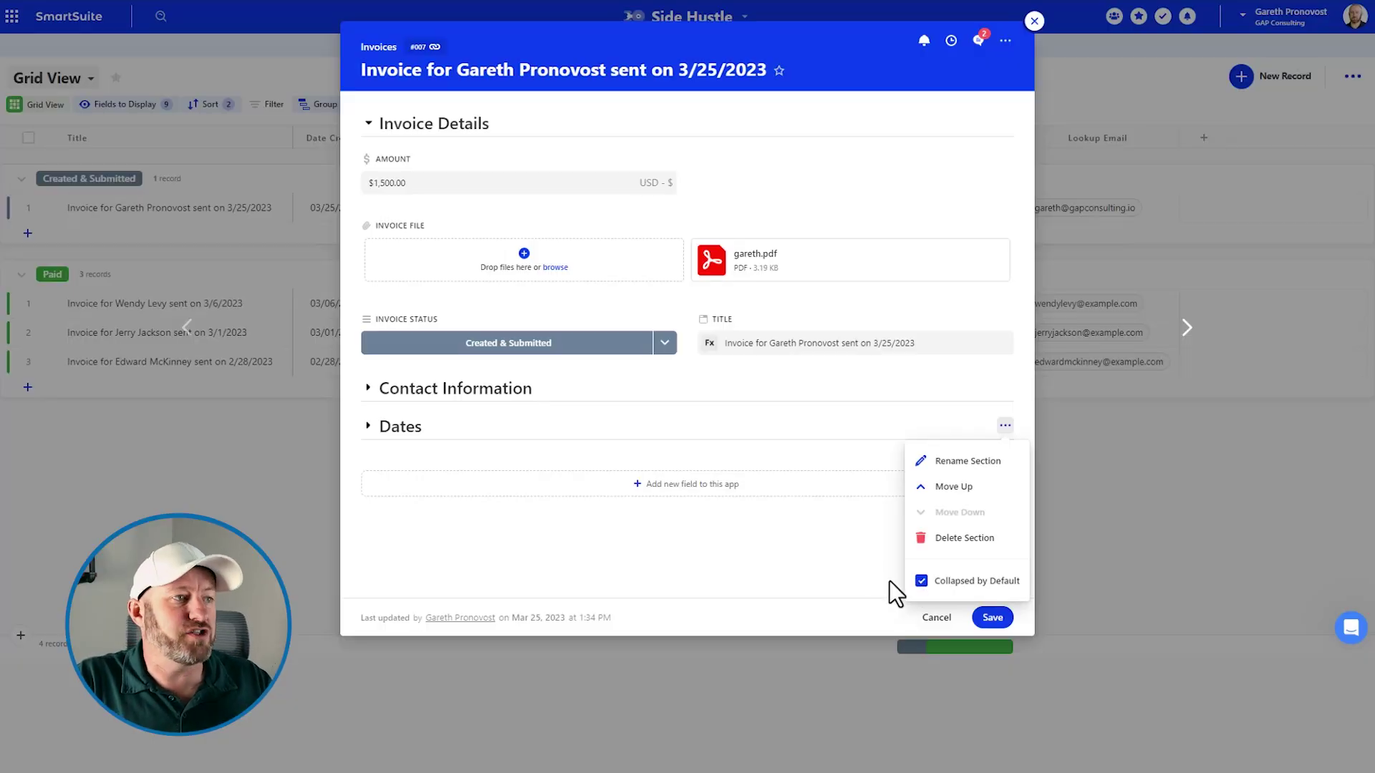
{"action": "left_click", "coordinate": [847, 548]}
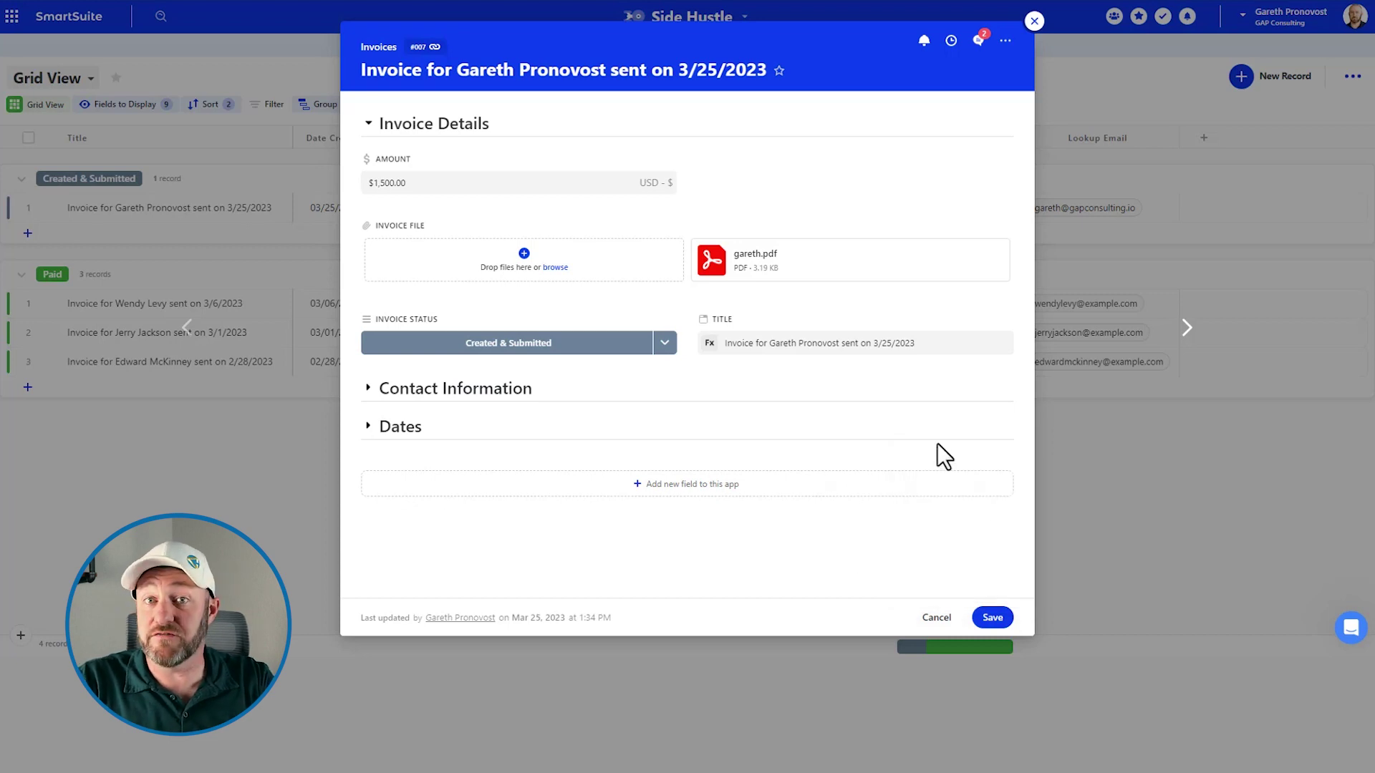
Save the layout, then on the 3/6/2023 invoice expand and re-collapse Contact Information and Dates before closing it
{"action": "left_click", "coordinate": [993, 617]}
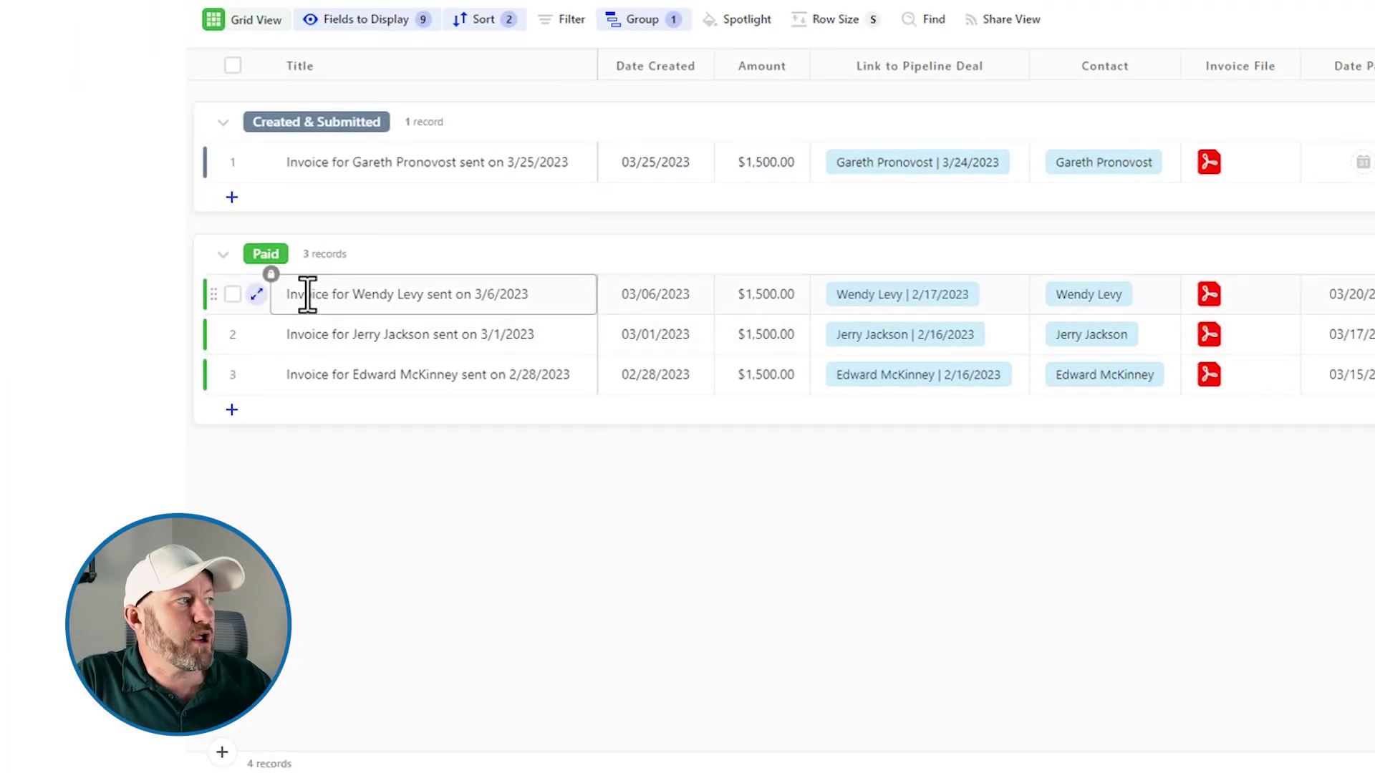
{"action": "left_click", "coordinate": [257, 294]}
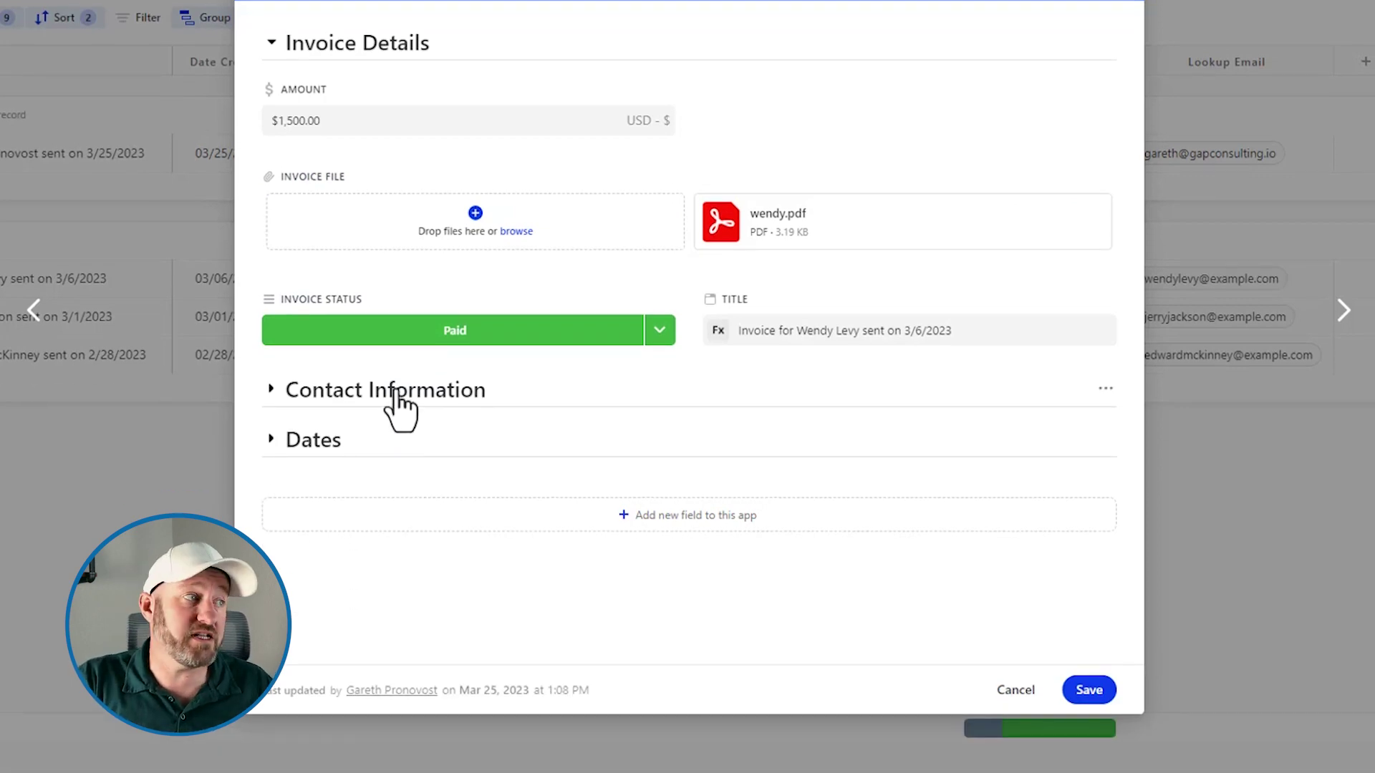
{"action": "left_click", "coordinate": [396, 395]}
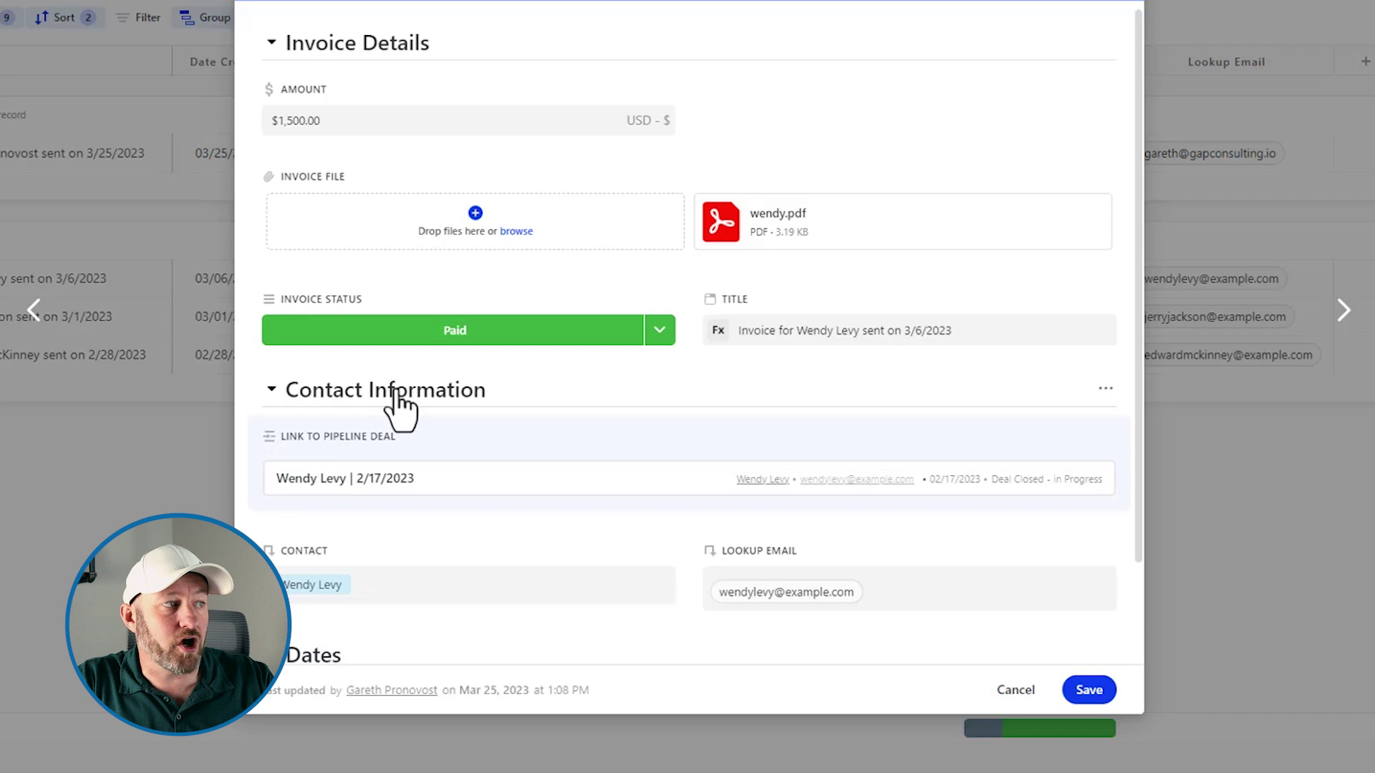
{"action": "left_click", "coordinate": [398, 401]}
{"action": "left_click", "coordinate": [326, 451]}
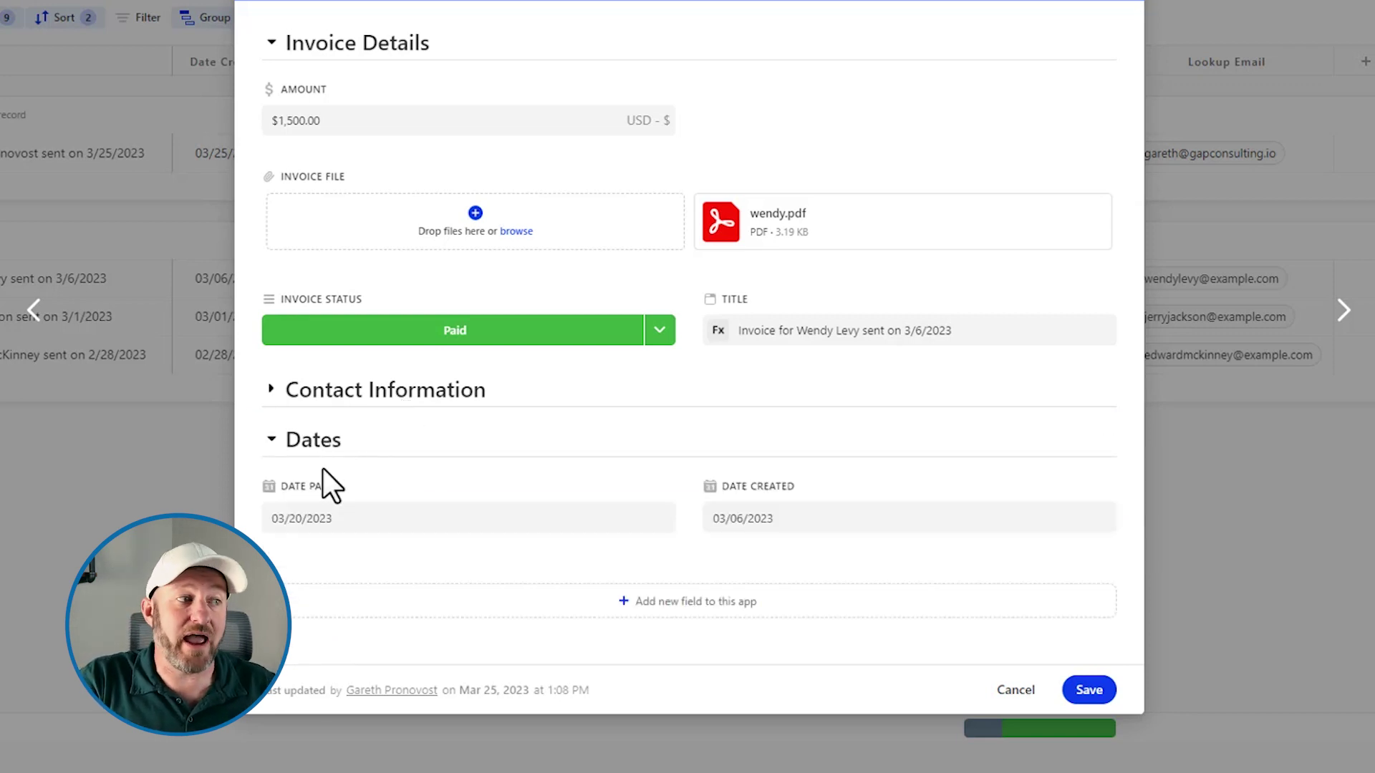
{"action": "left_click", "coordinate": [315, 444]}
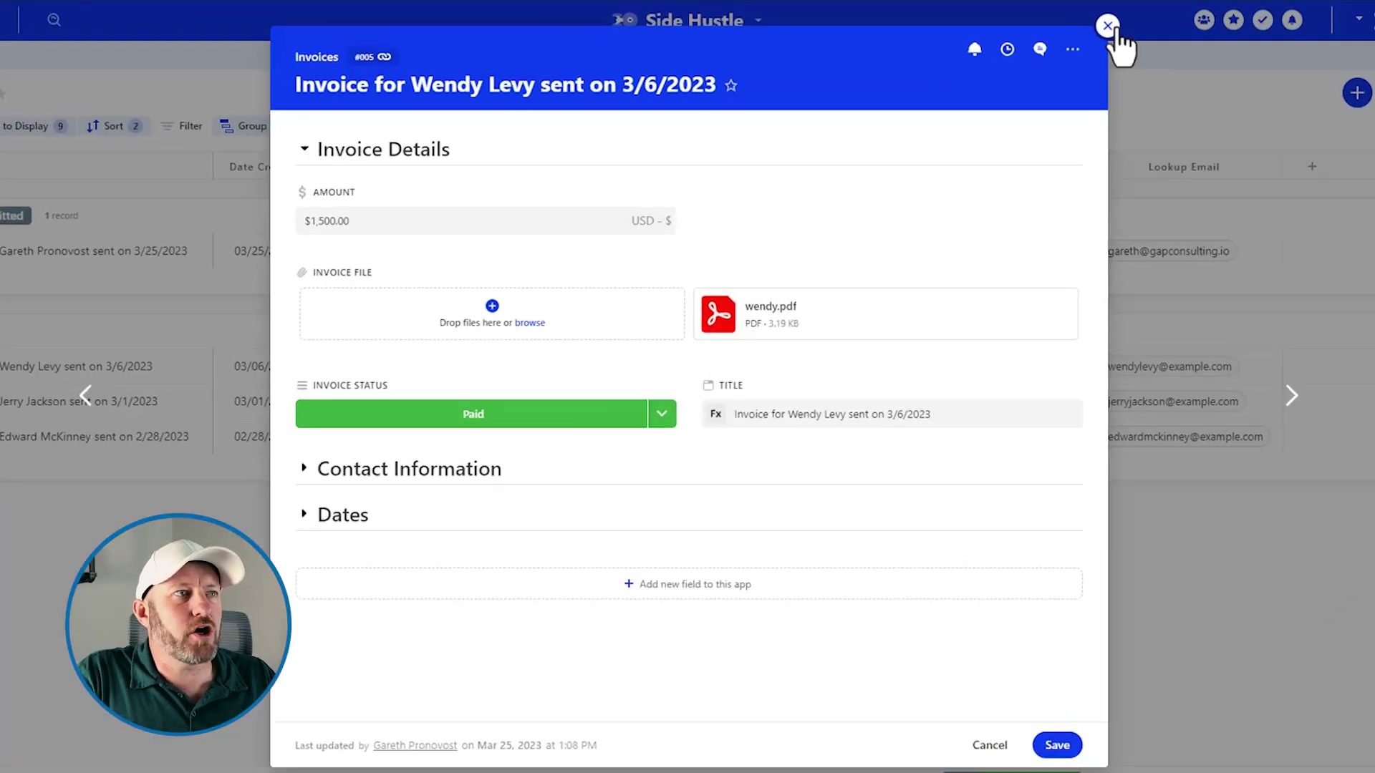
{"action": "left_click", "coordinate": [1036, 22]}
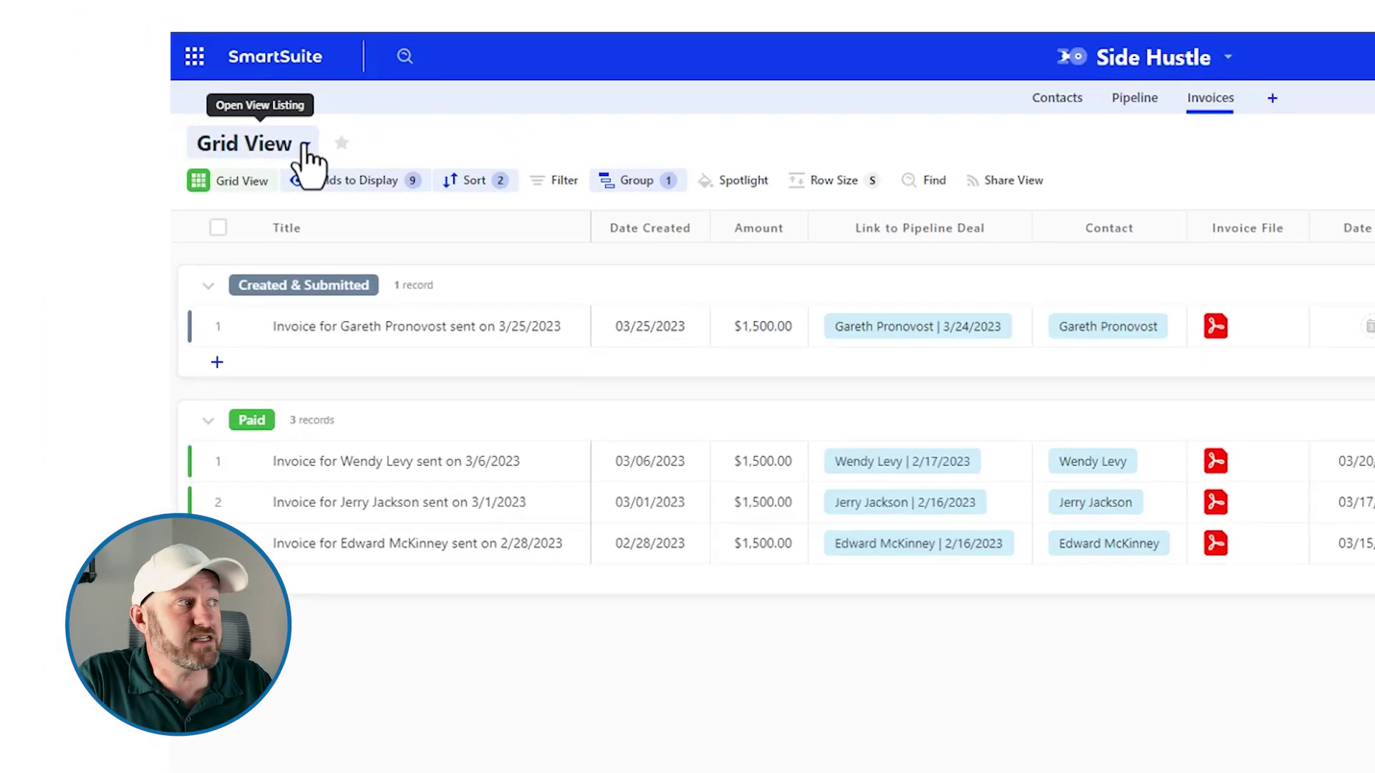
Add a Timeline View of Invoices by Date Created and open the 3/25/2023 invoice from the timeline
{"action": "left_click", "coordinate": [305, 147]}
{"action": "left_click", "coordinate": [266, 399]}
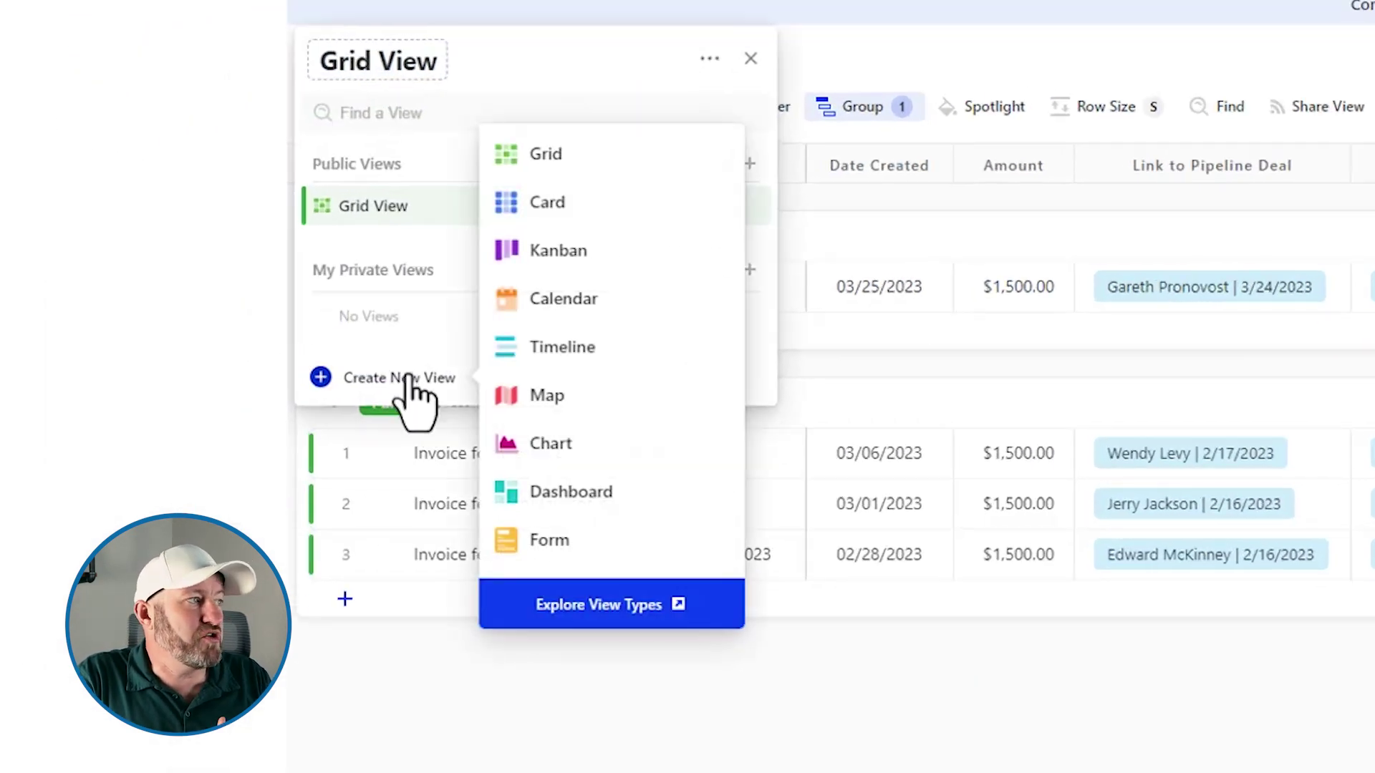
{"action": "left_click", "coordinate": [552, 351]}
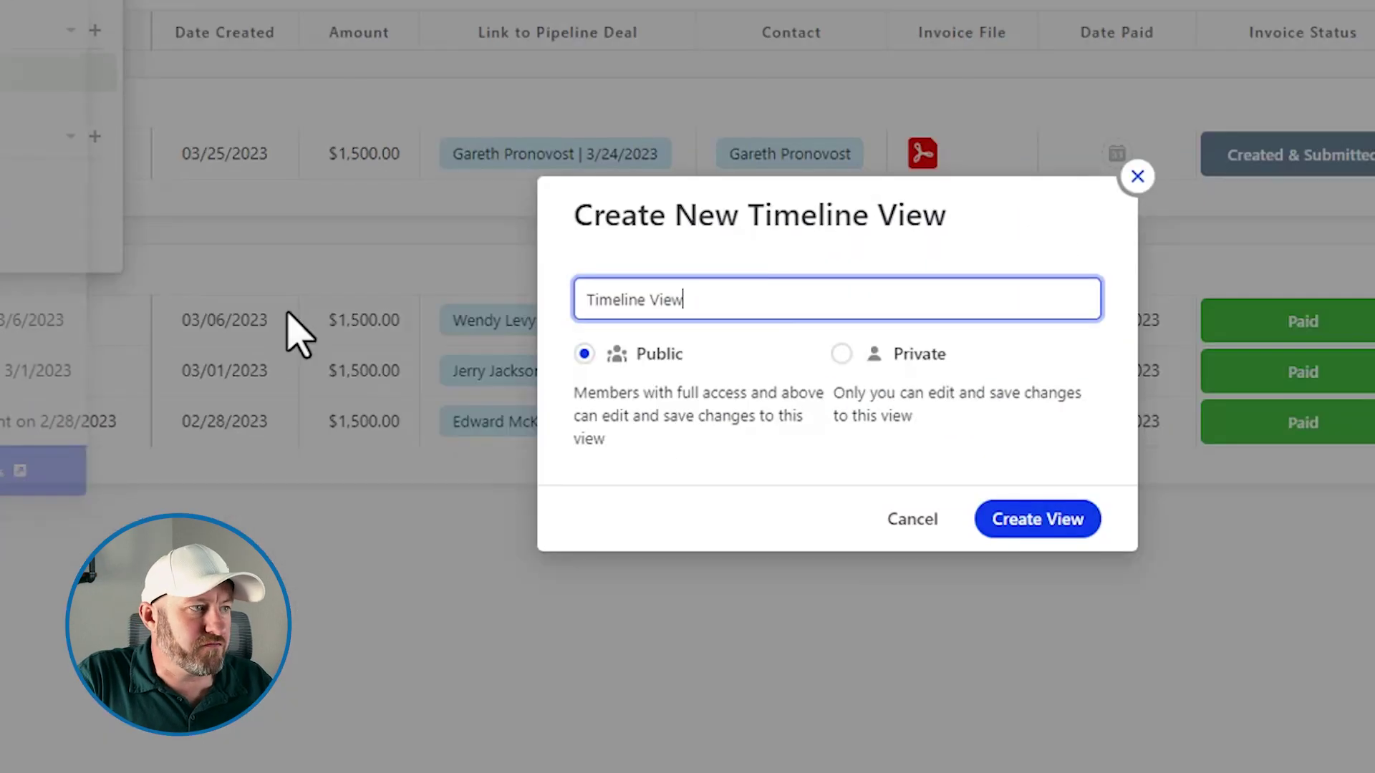
{"action": "left_click", "coordinate": [1356, 619]}
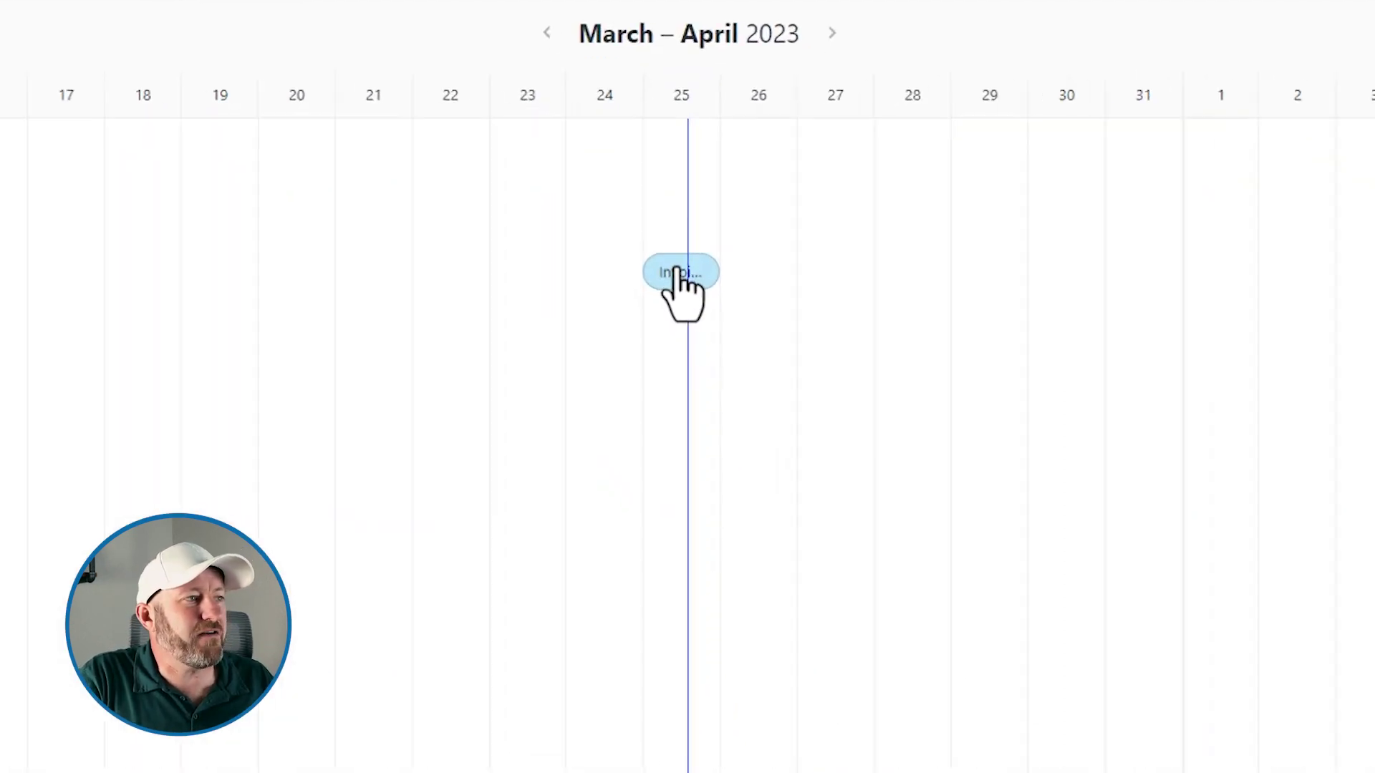
{"action": "left_click", "coordinate": [682, 298]}
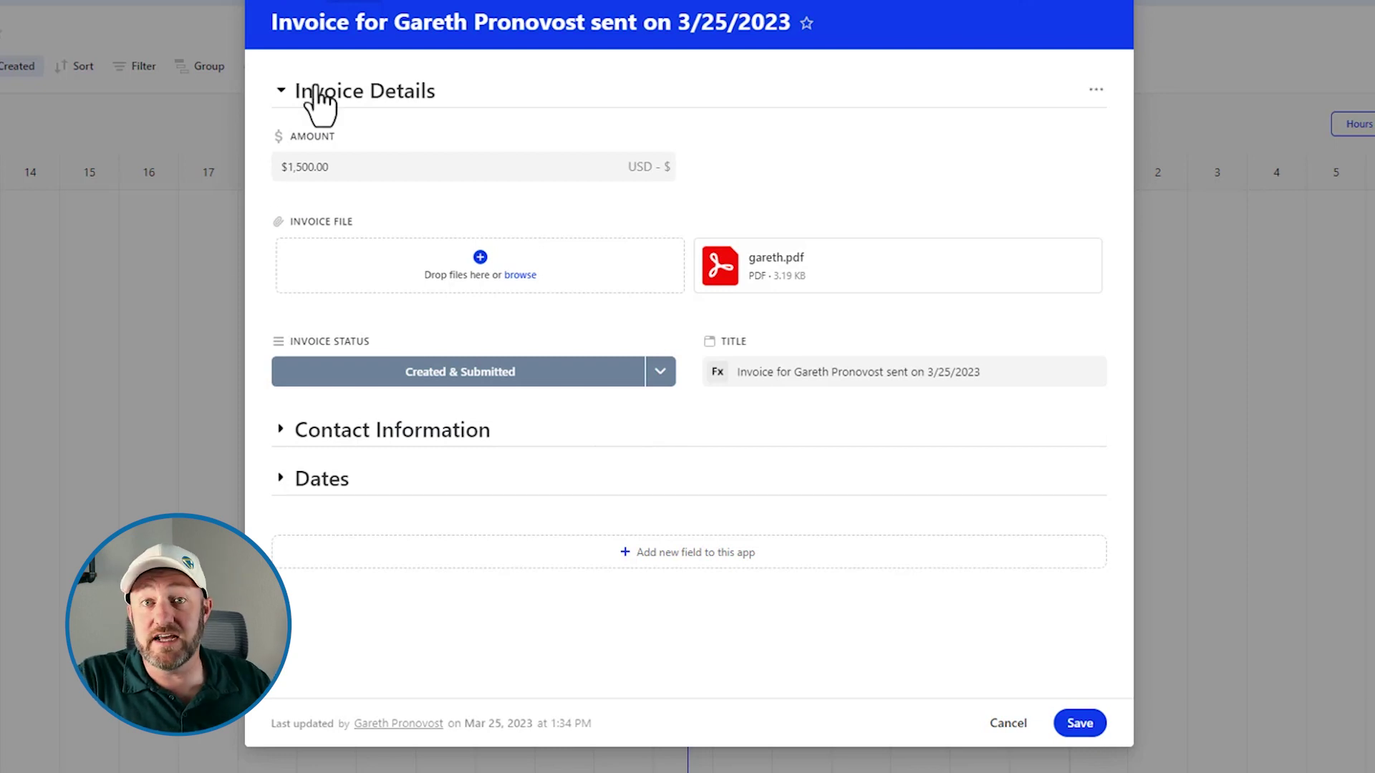
{"action": "left_click", "coordinate": [329, 493]}
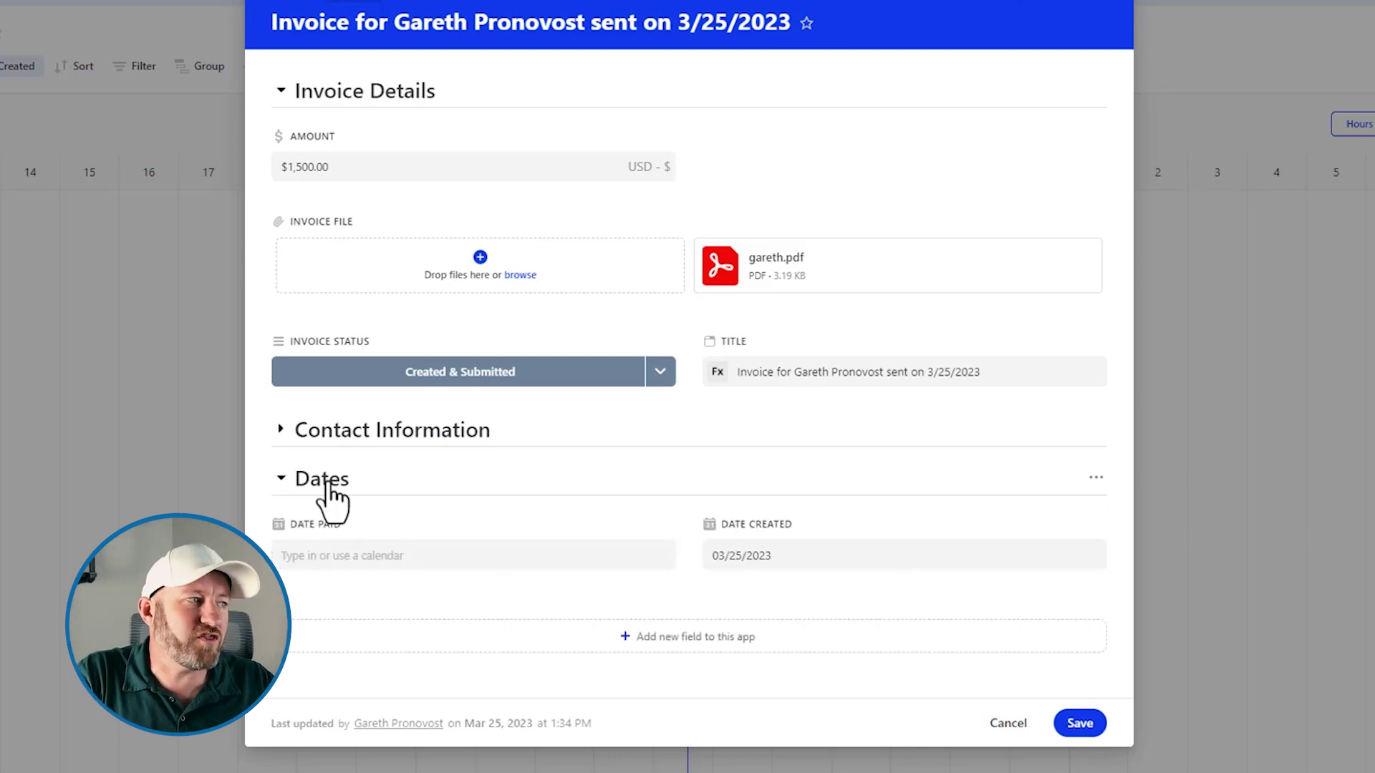
{"action": "left_click", "coordinate": [329, 494]}
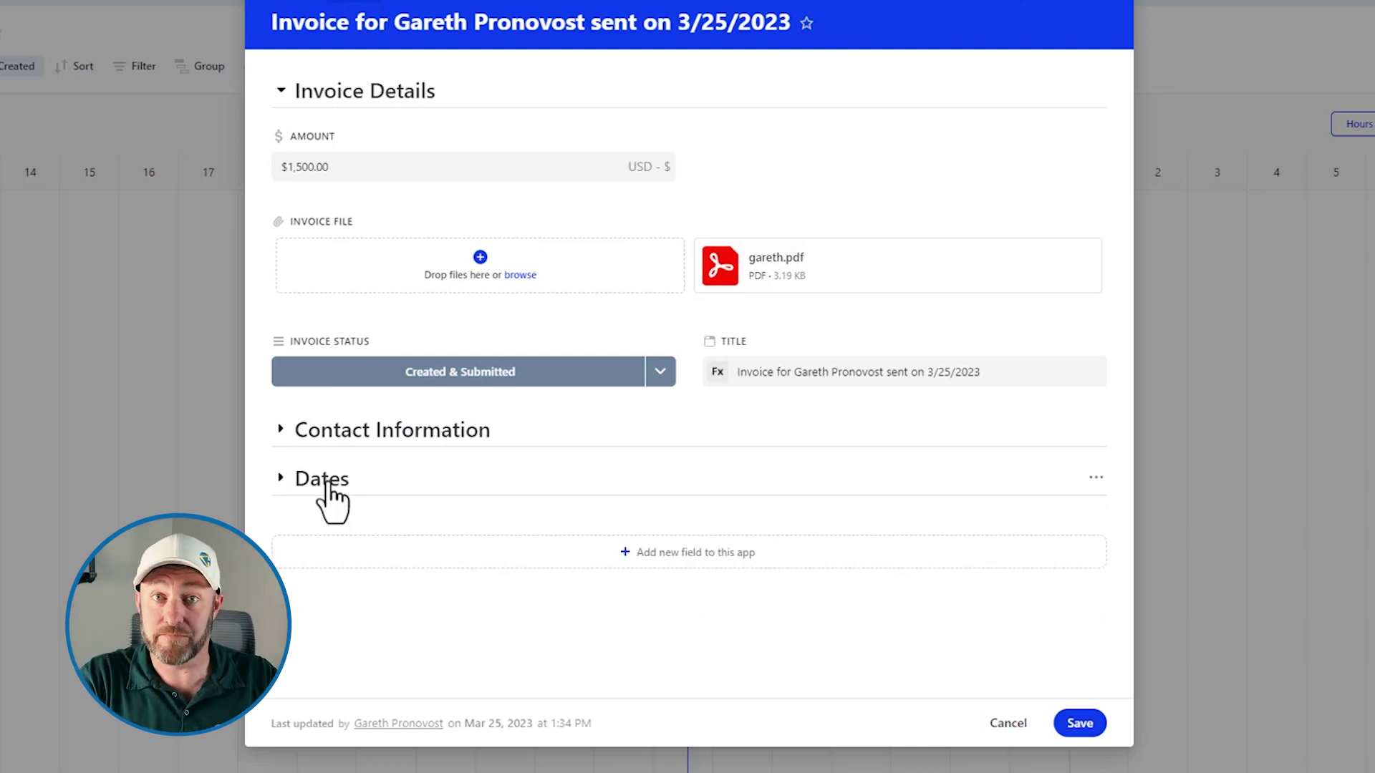